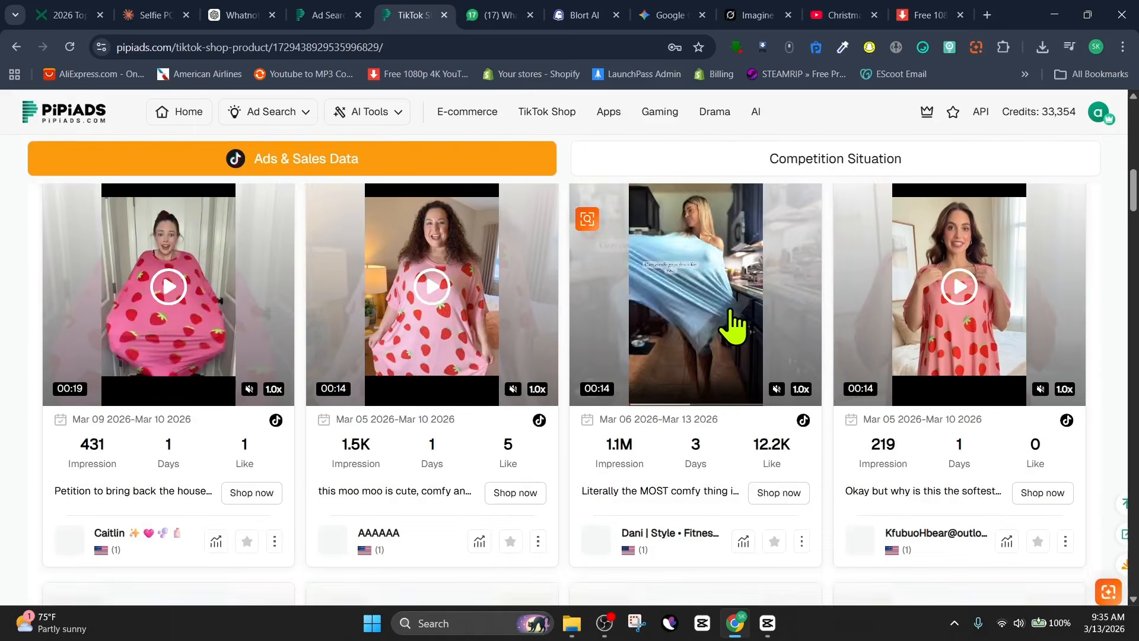
# - Sort the product's TikTok ads by Ad Impression
pyautogui.scroll(2, 736, 326)
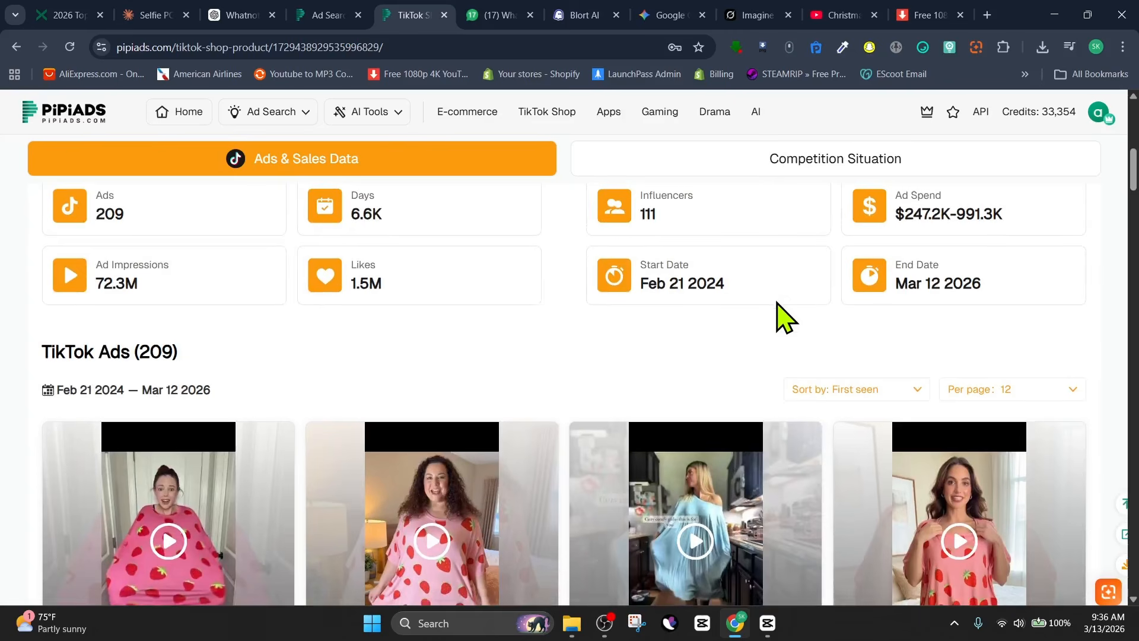
pyautogui.click(857, 392)
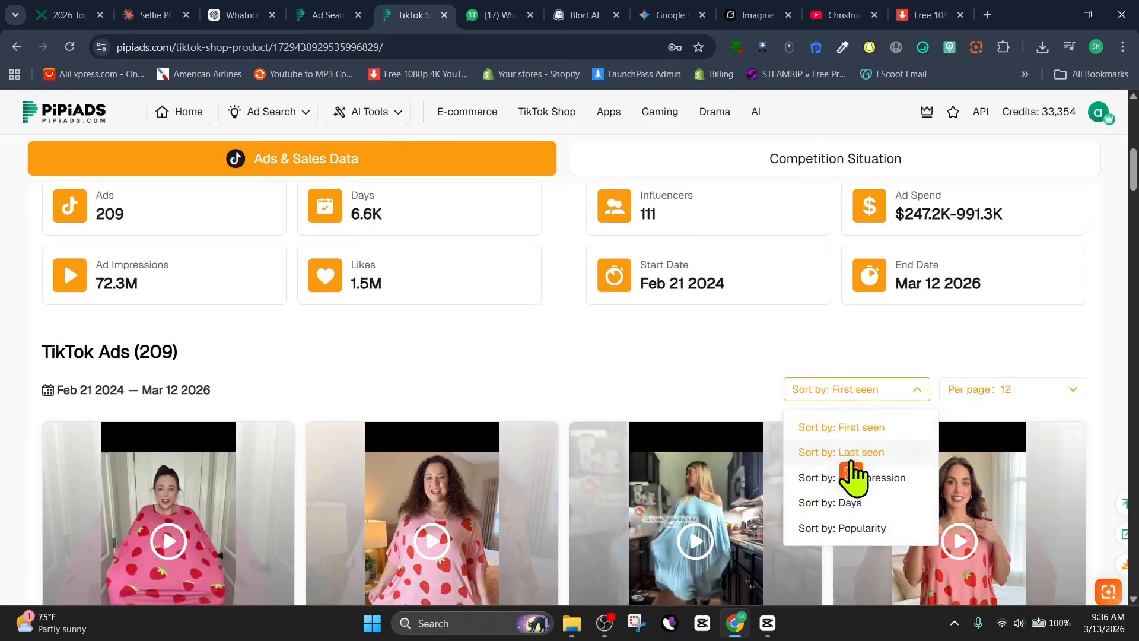
pyautogui.click(806, 479)
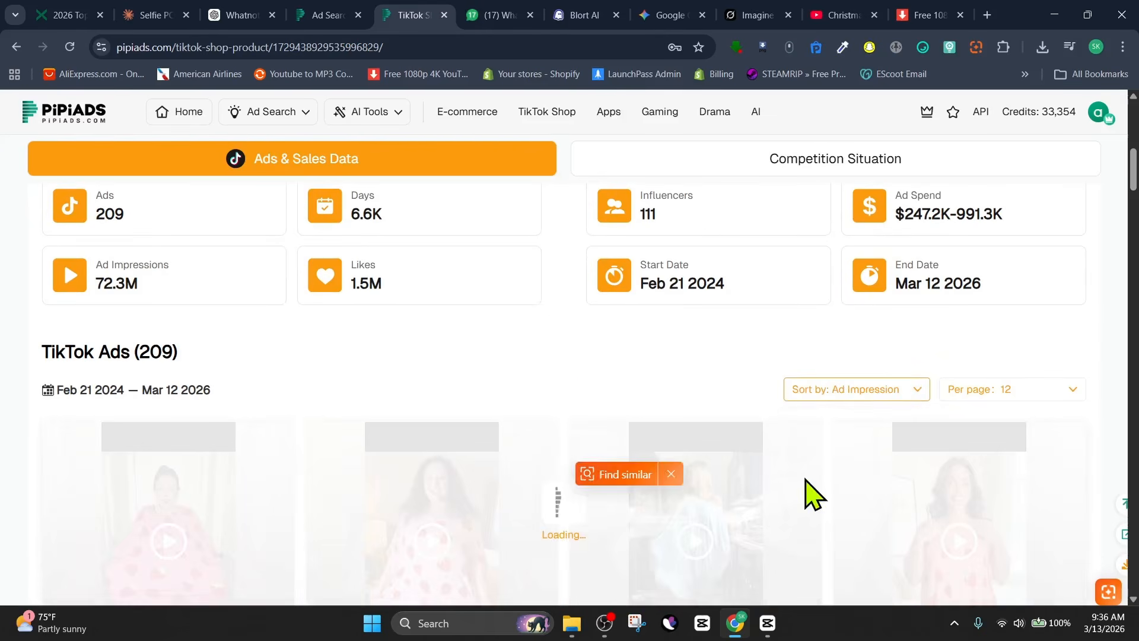
pyautogui.scroll(-3, 570, 368)
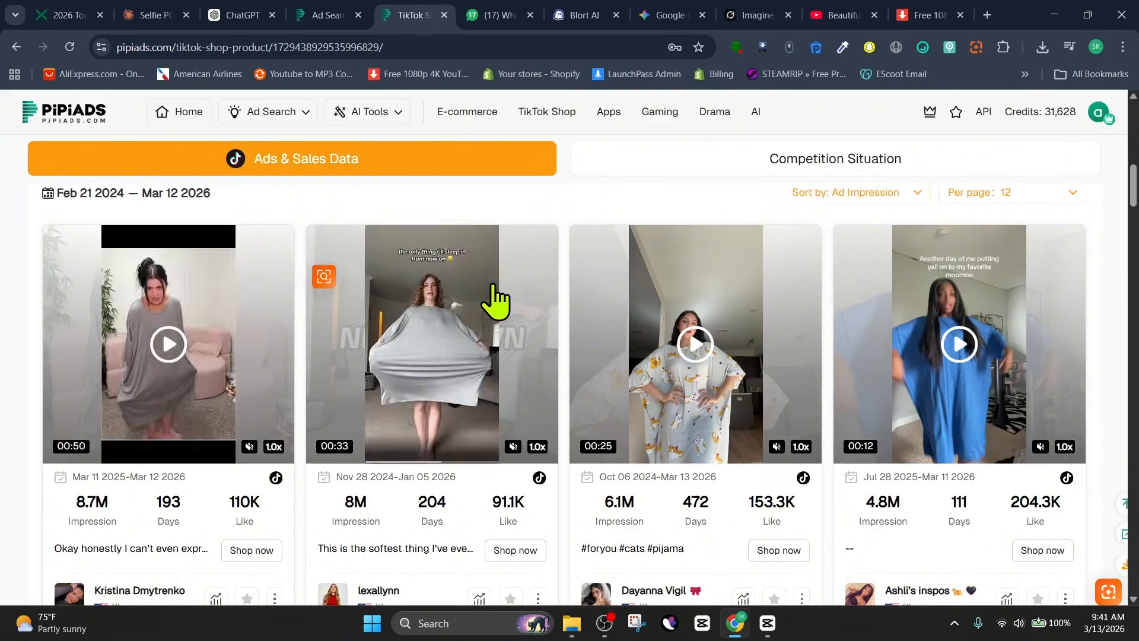
# - Open the gray nightgown ad captioned "the only thing I'll sleep in from now on" and download its video
pyautogui.click(496, 300)
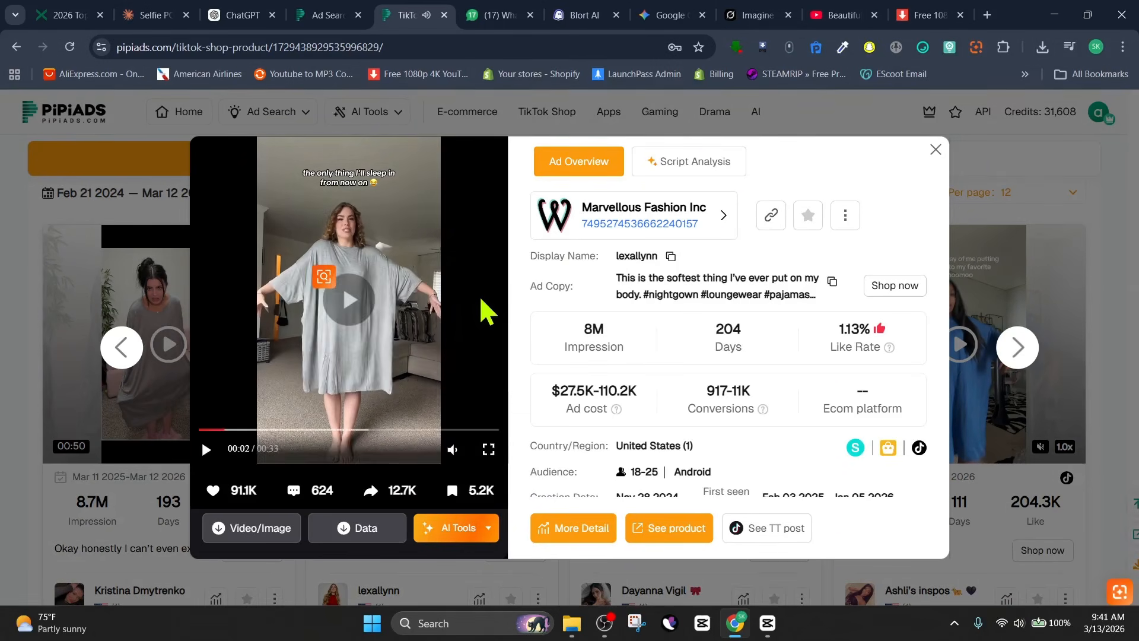
pyautogui.click(247, 526)
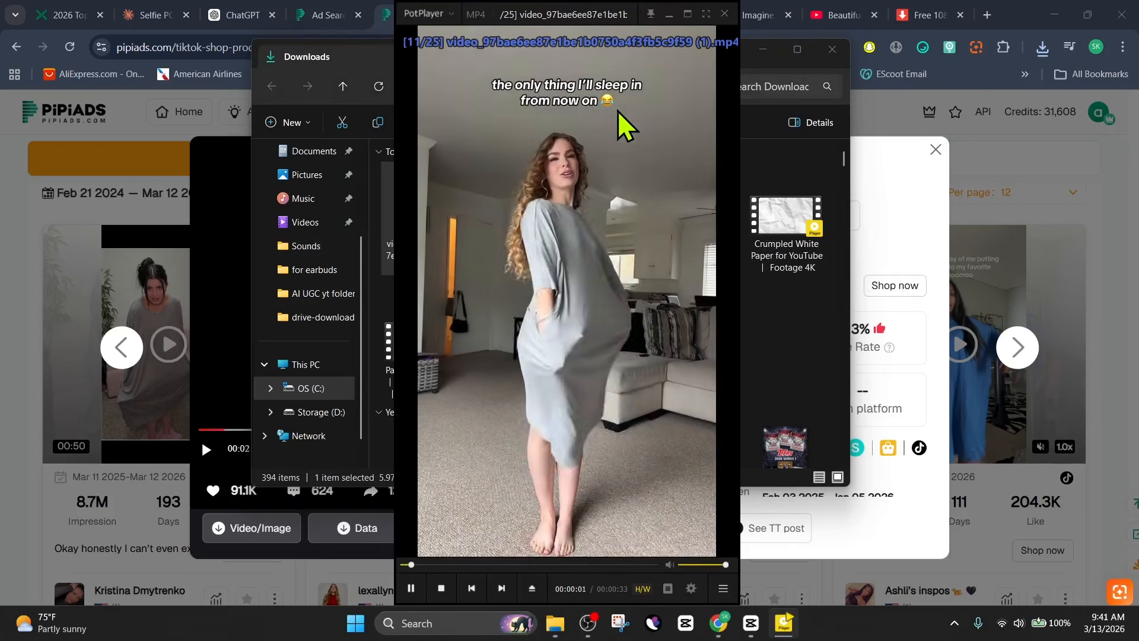
# - Capture still frames of the nightgown from the downloaded video and upload the four stills from the Desktop to a ChatGPT chat
pyautogui.click(443, 586)
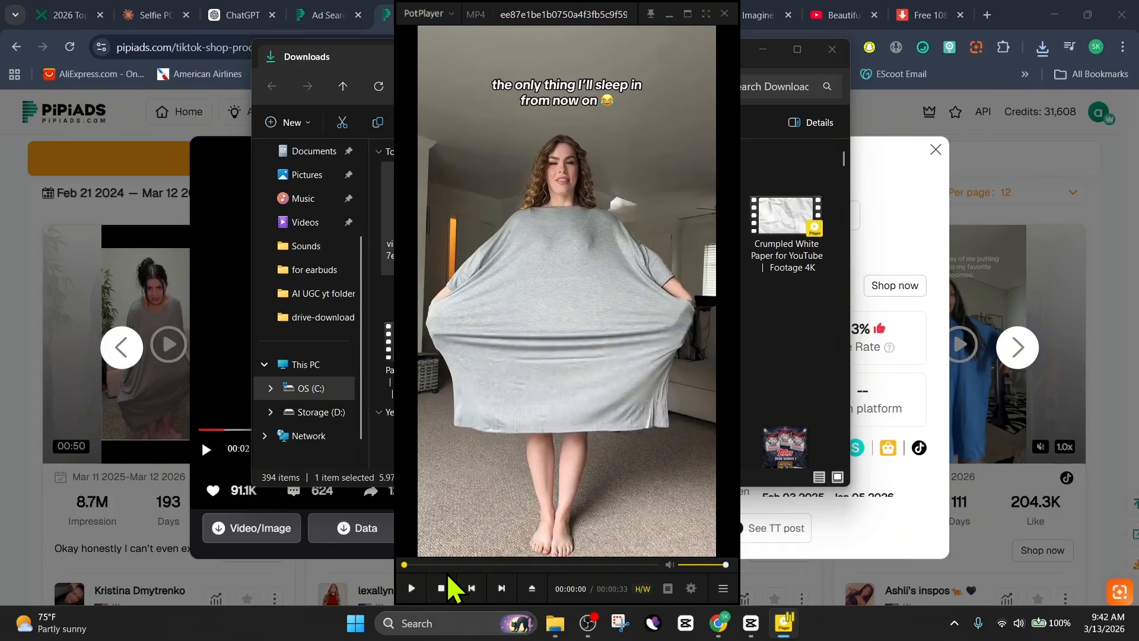
pyautogui.hotkey('ctrl', 'c')
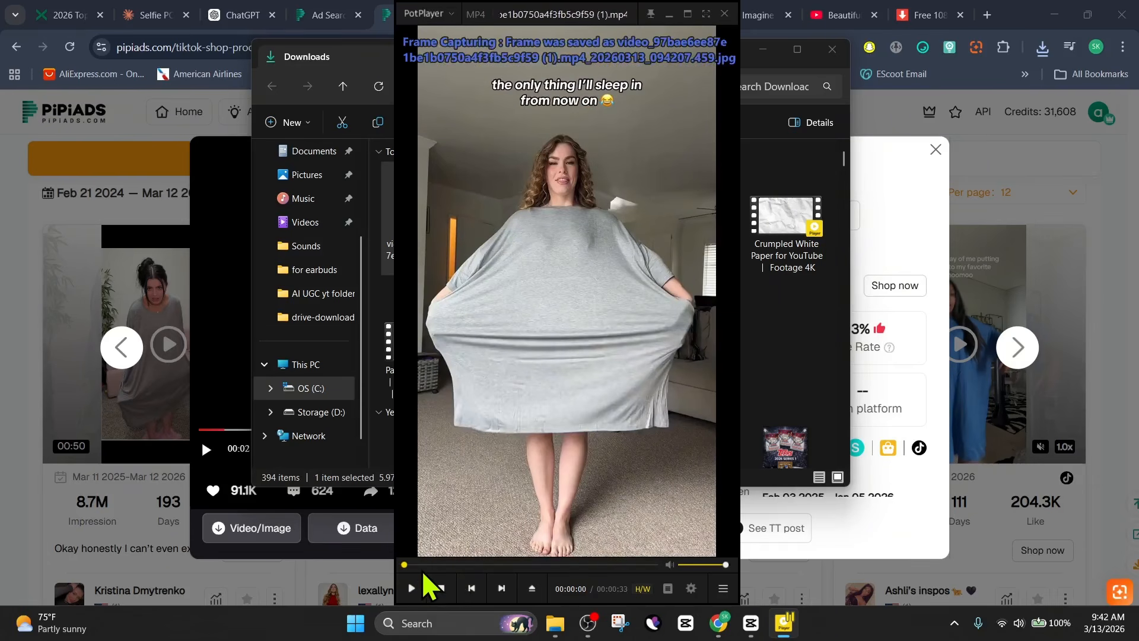
pyautogui.click(423, 573)
pyautogui.click(518, 564)
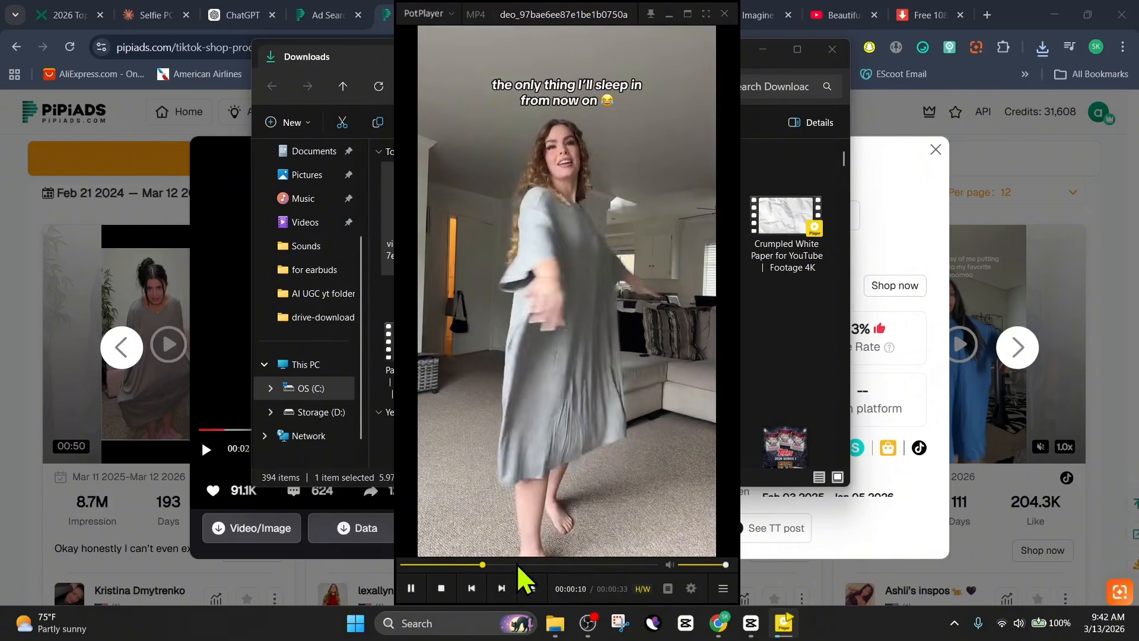
pyautogui.press('space')
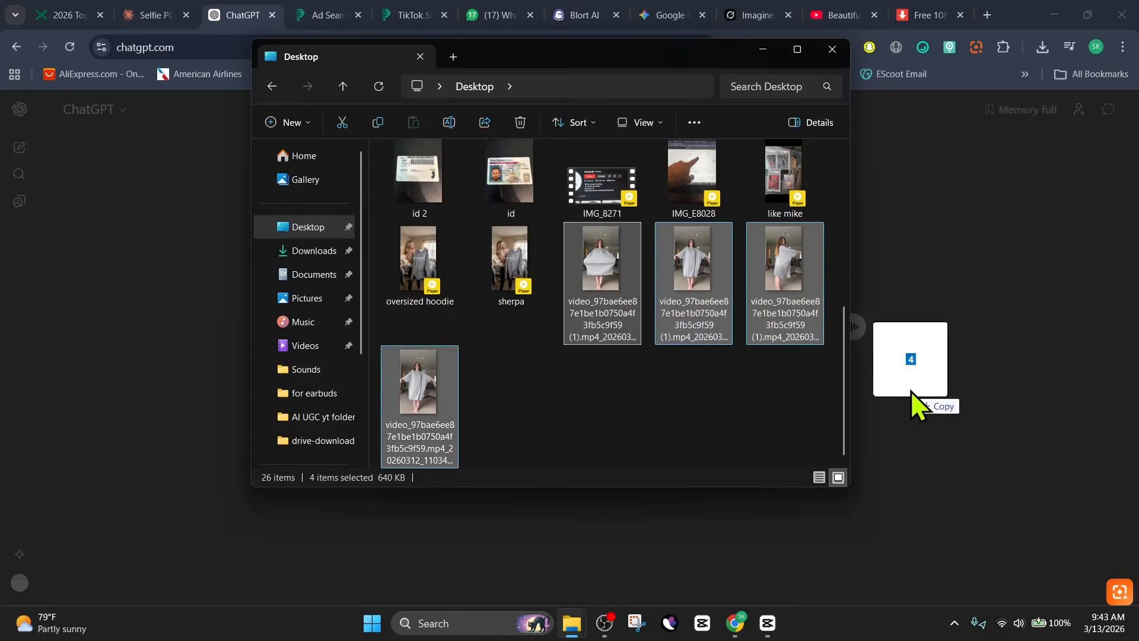
pyautogui.moveTo(914, 393); pyautogui.dragTo(917, 381)
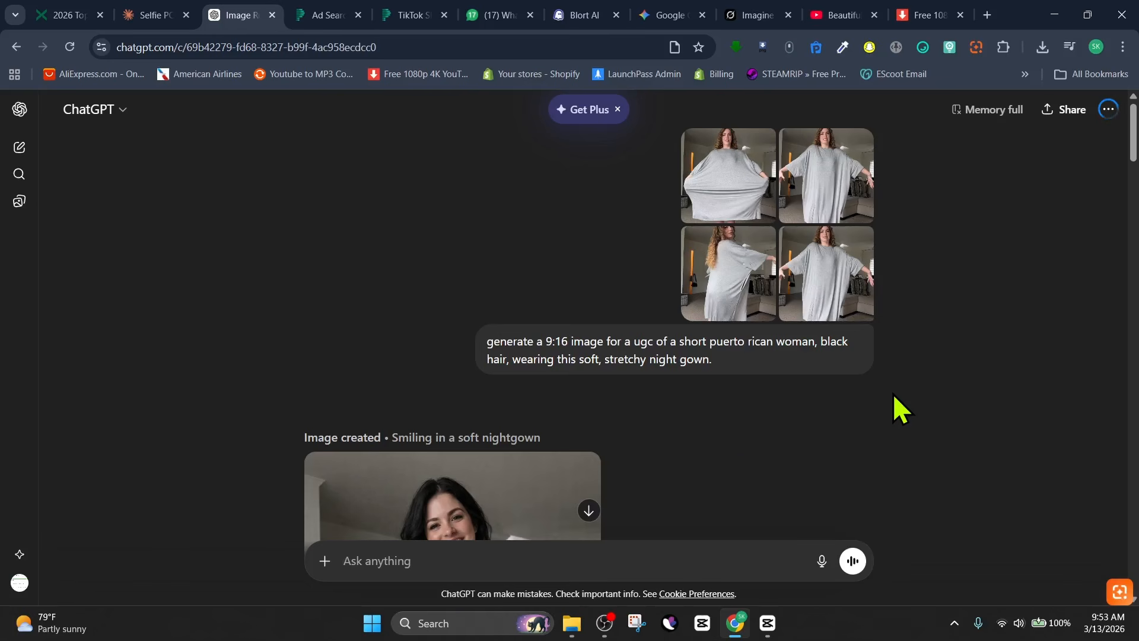
# - Review the conversation's prompts and generated nightgown images, including the stretched, standing, side-rear, hands-in-pocket, couch and selfie views
pyautogui.scroll(-4, 778, 460)
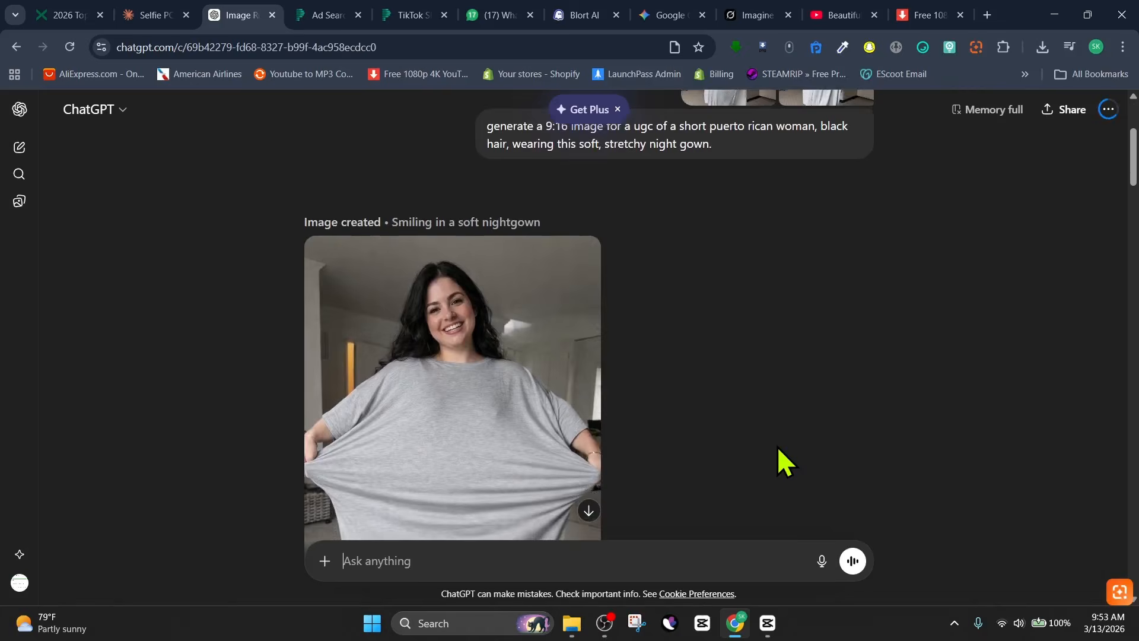
pyautogui.scroll(-3, 778, 446)
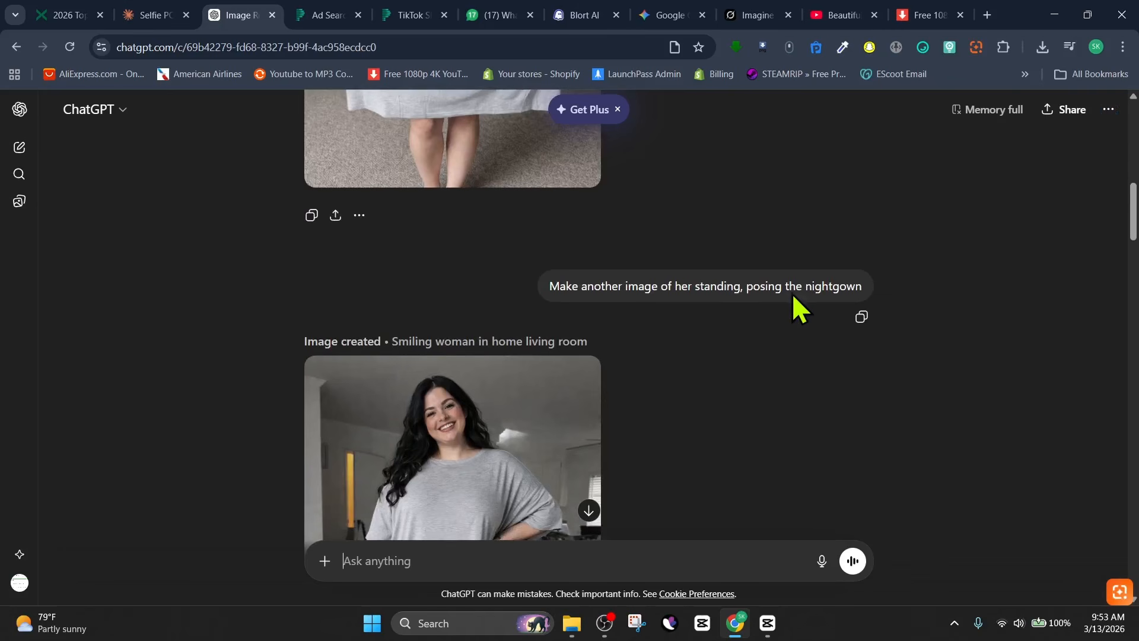
pyautogui.scroll(-5, 658, 394)
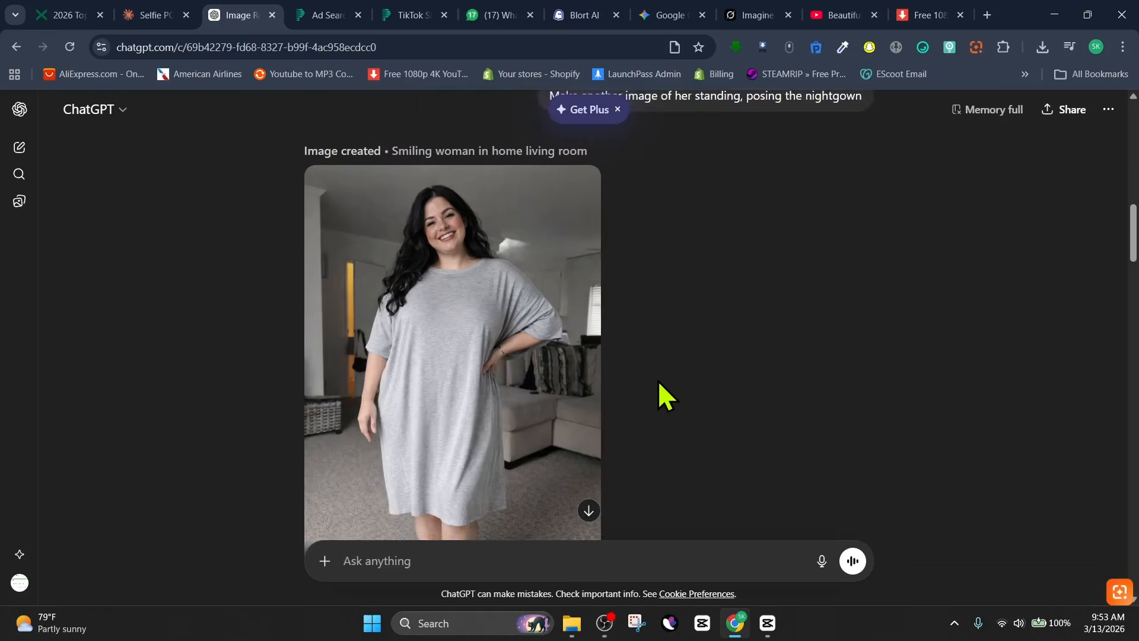
pyautogui.scroll(-8, 644, 368)
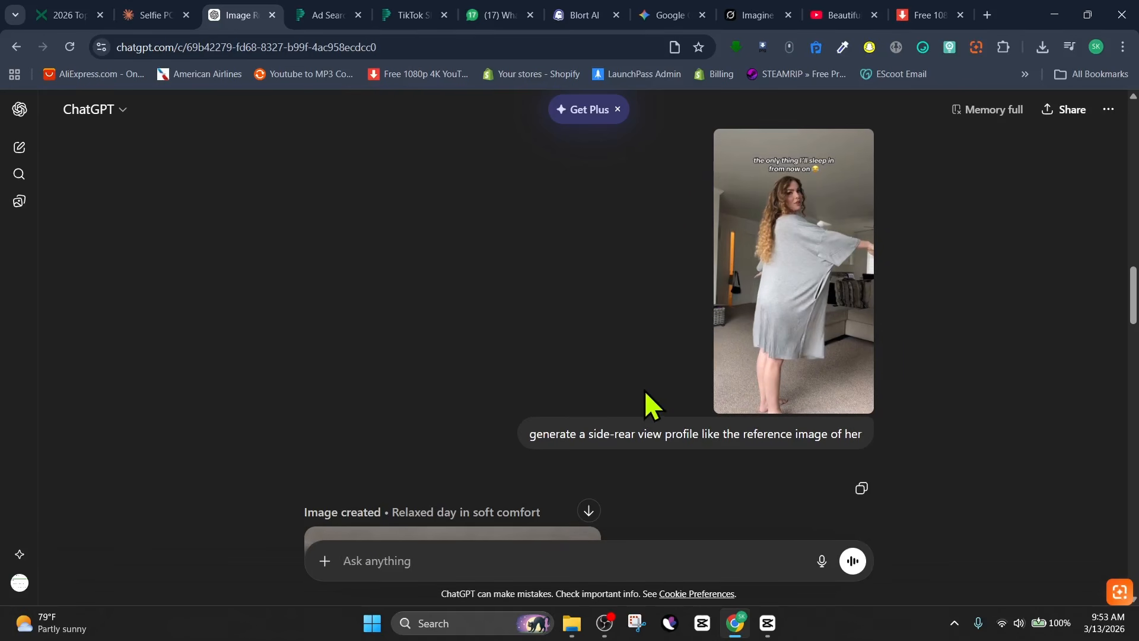
pyautogui.scroll(-7, 646, 392)
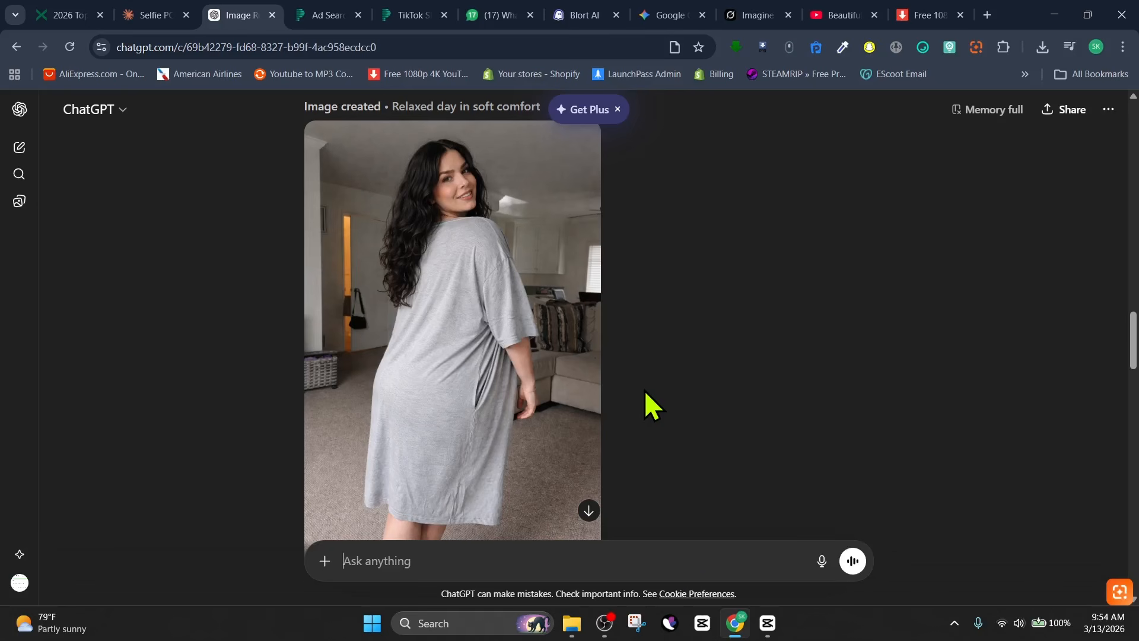
pyautogui.scroll(-8, 644, 390)
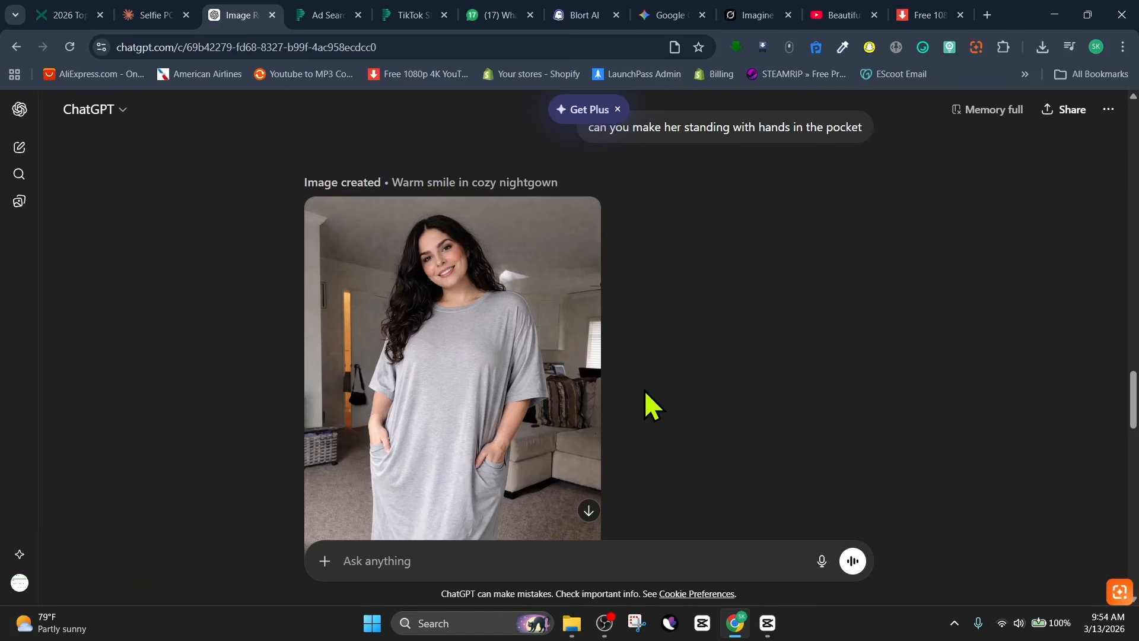
pyautogui.scroll(-1, 644, 389)
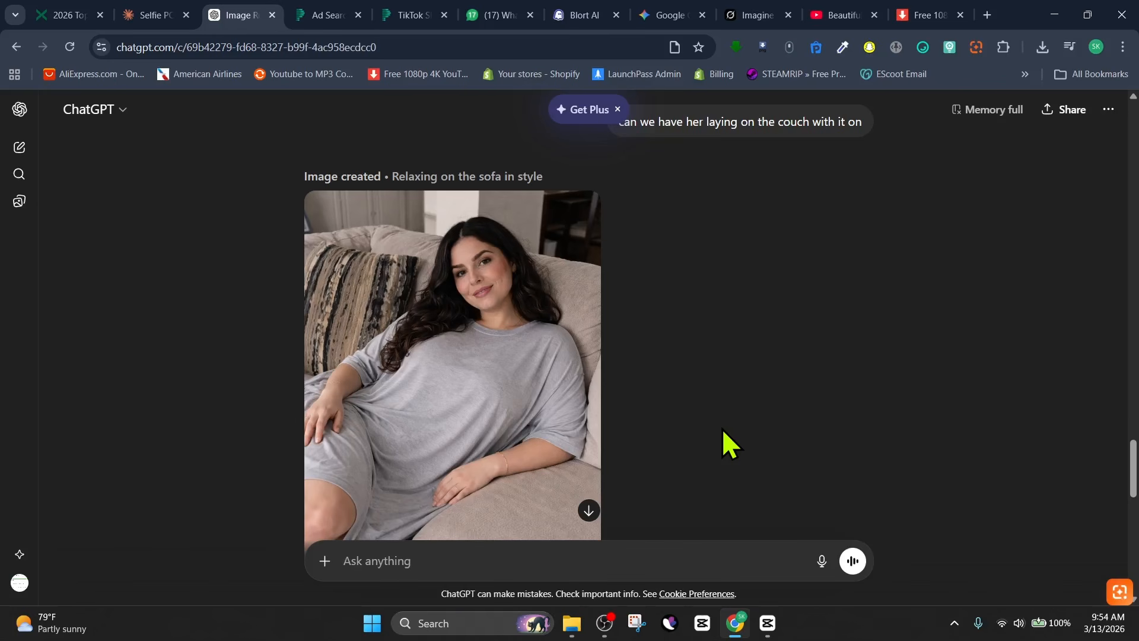
pyautogui.scroll(-8, 721, 428)
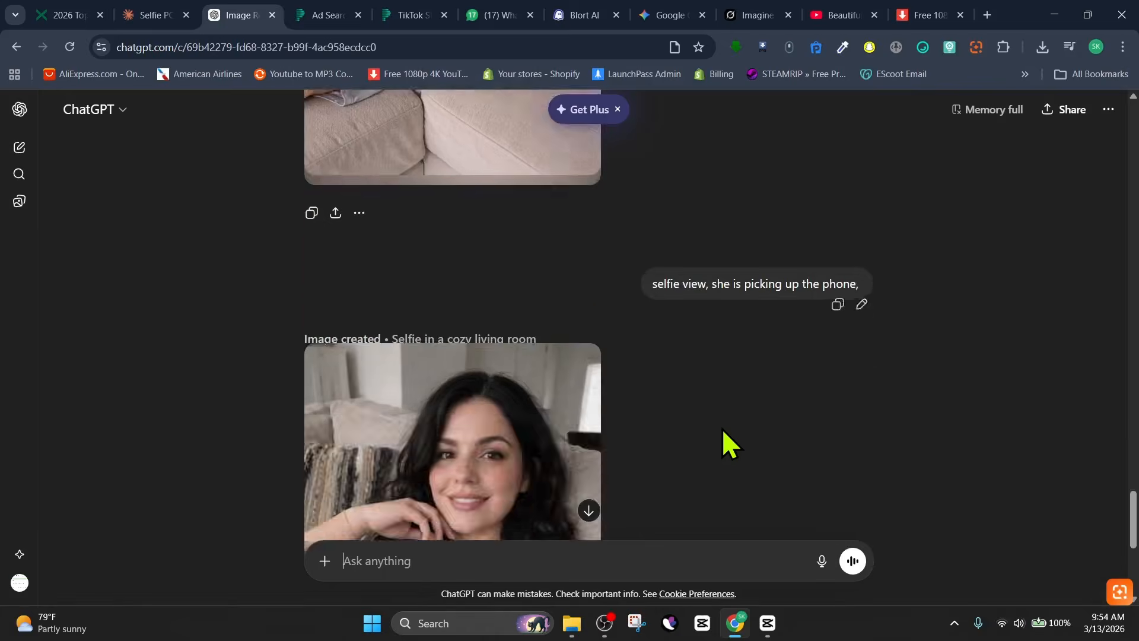
pyautogui.scroll(5, 721, 429)
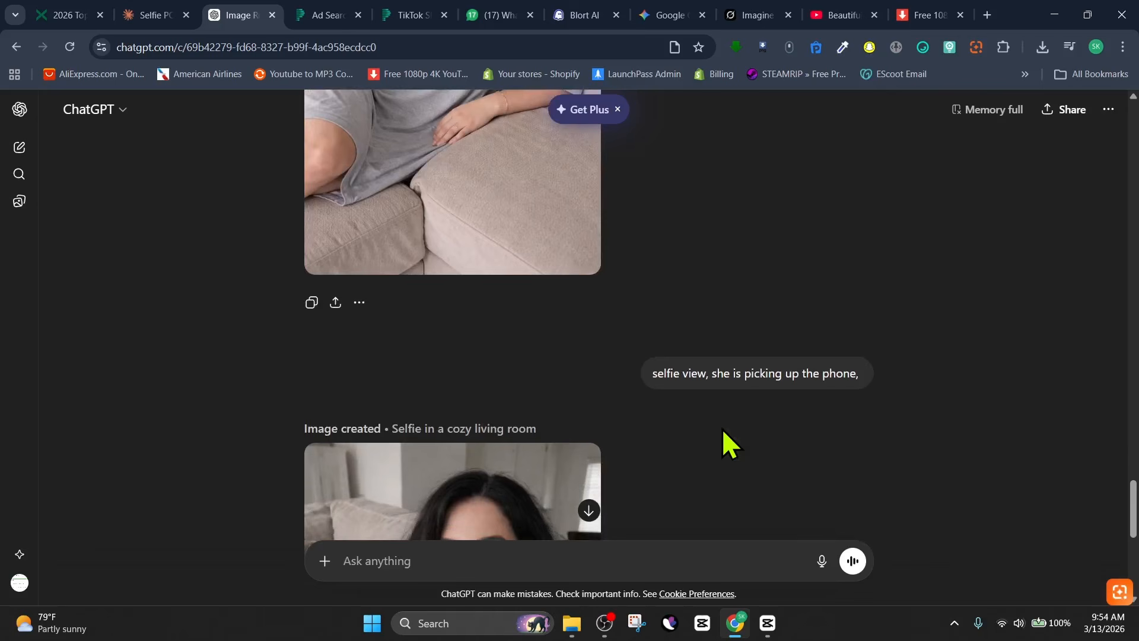
pyautogui.scroll(-1, 721, 428)
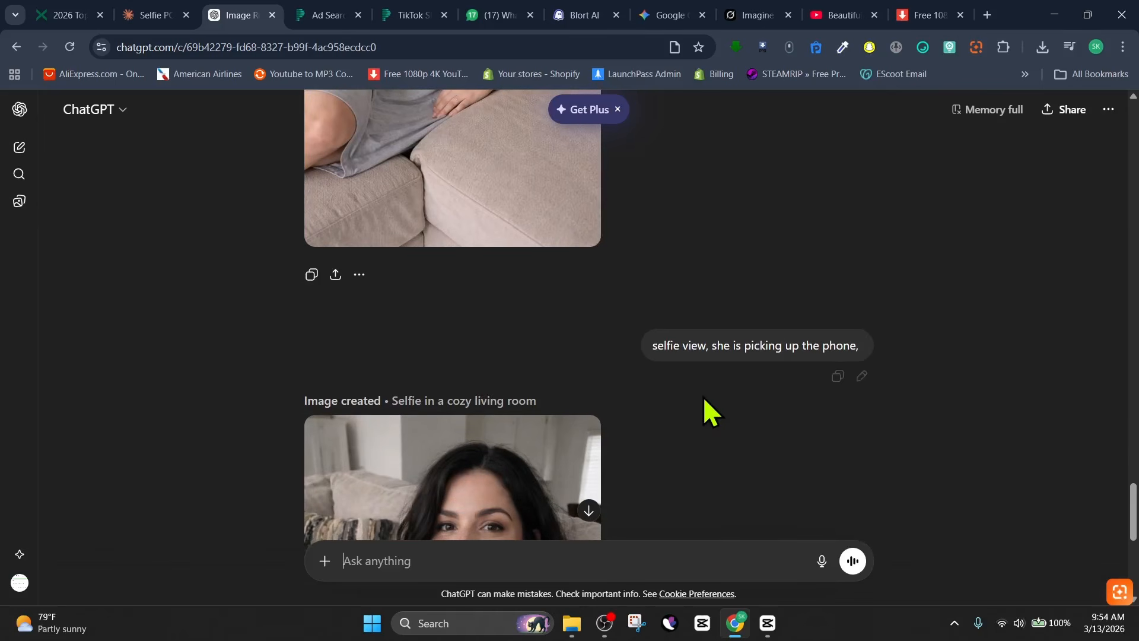
pyautogui.scroll(-5, 703, 397)
pyautogui.scroll(-1, 703, 397)
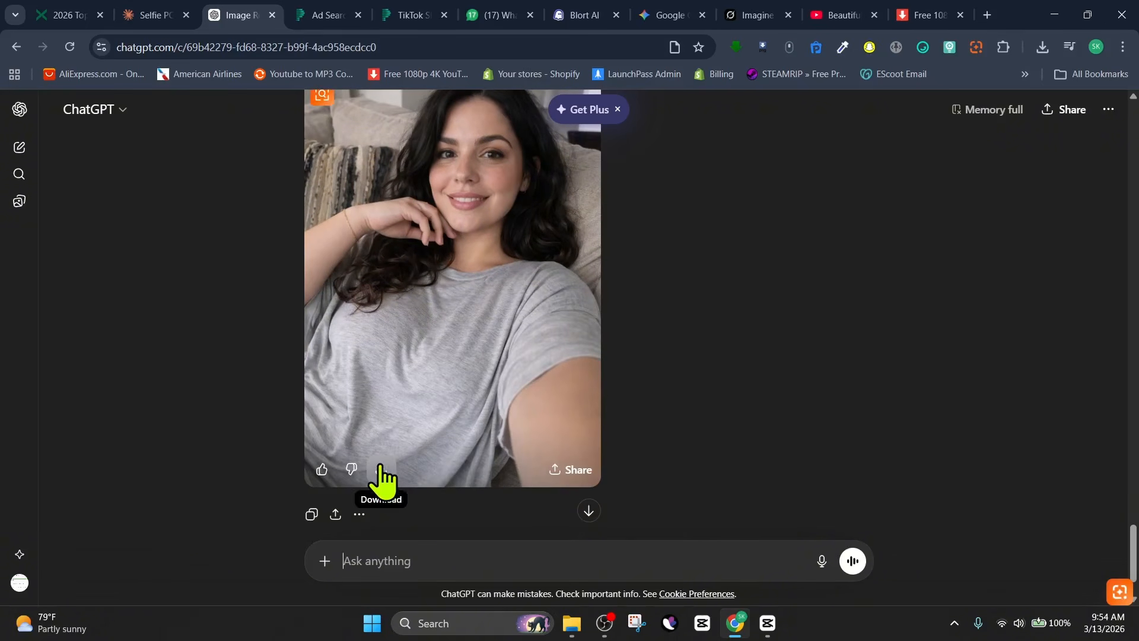
pyautogui.scroll(3, 764, 376)
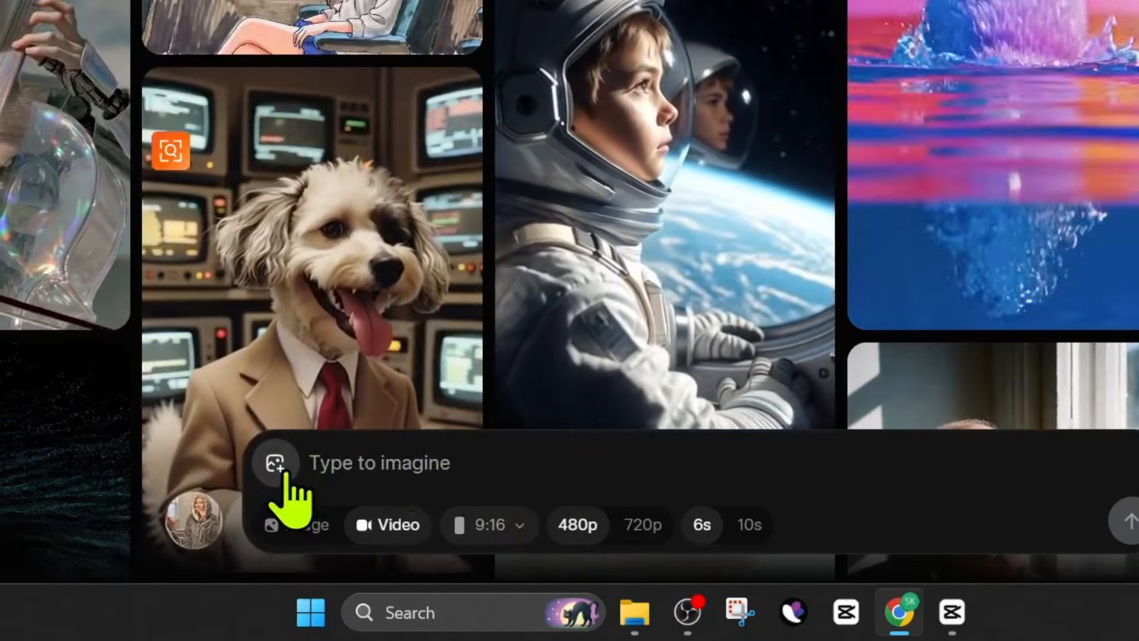
# - Switch to Grok Imagine and animate ChatGPT Image Mar 13, 2026, 09_56_53 AM with the prompt "Have her admiring herself, place her finger on her chin"
pyautogui.click(318, 500)
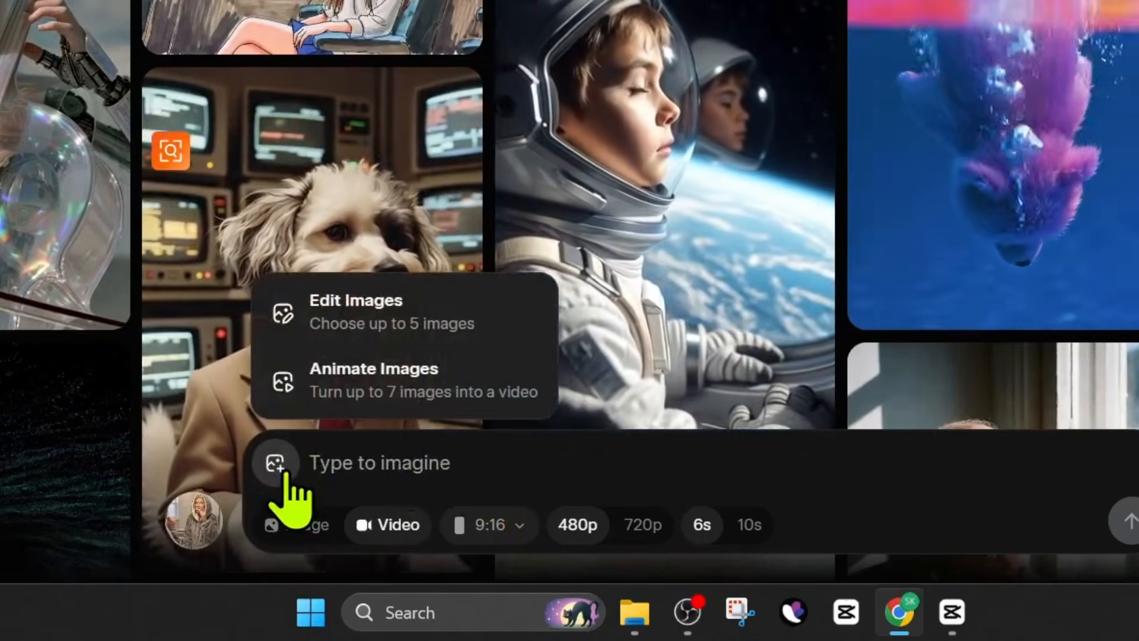
pyautogui.click(344, 389)
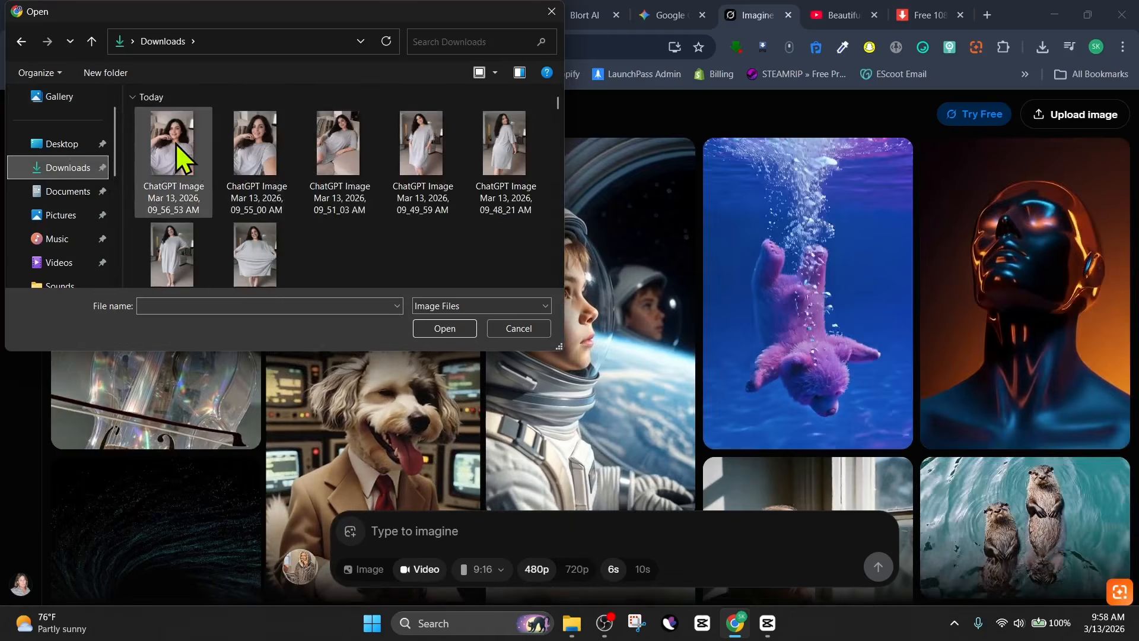
pyautogui.click(175, 143)
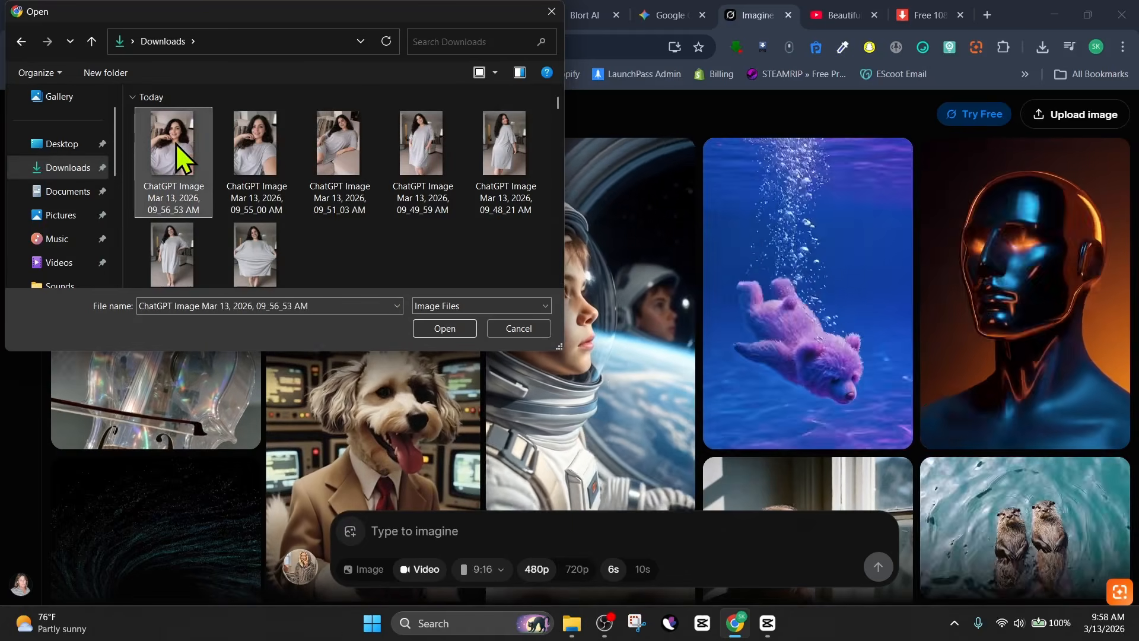
pyautogui.click(435, 330)
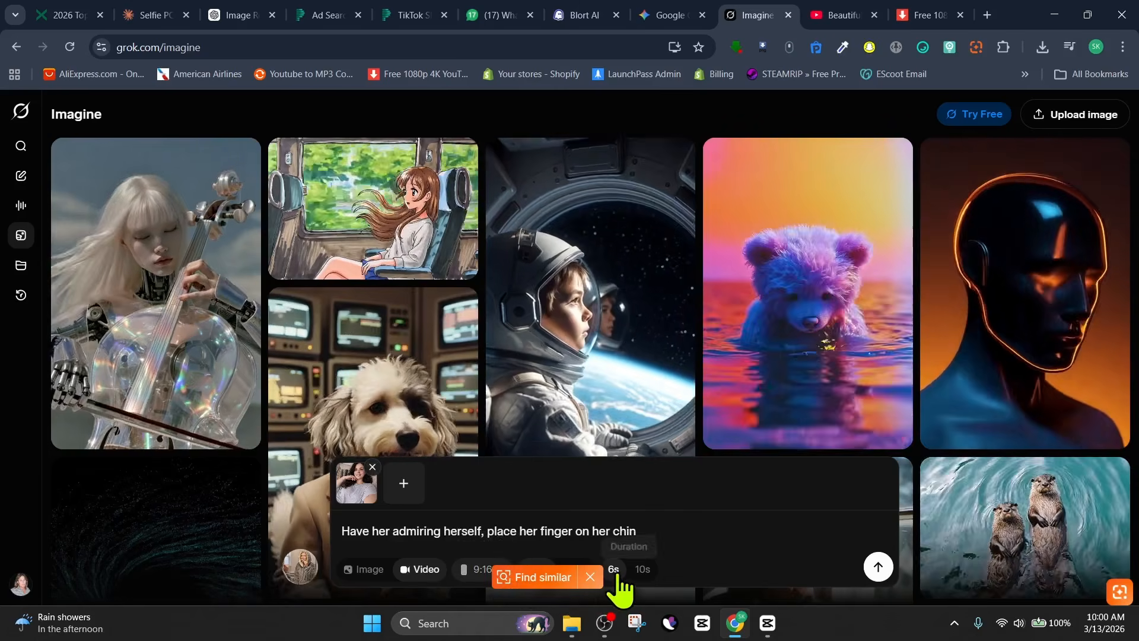
pyautogui.click(592, 585)
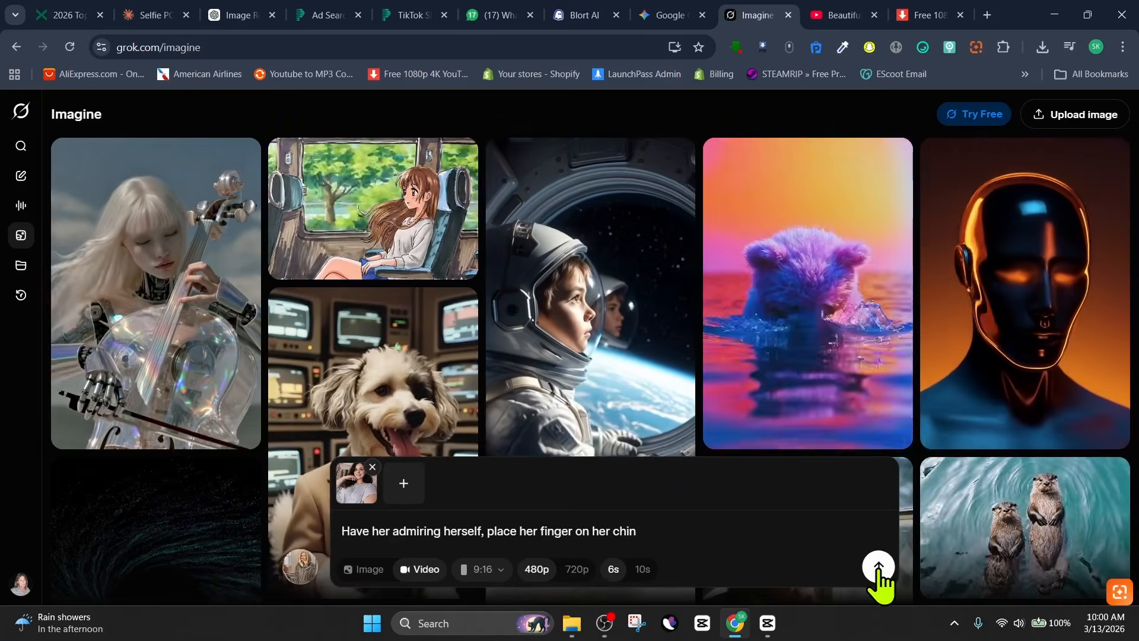
pyautogui.click(878, 566)
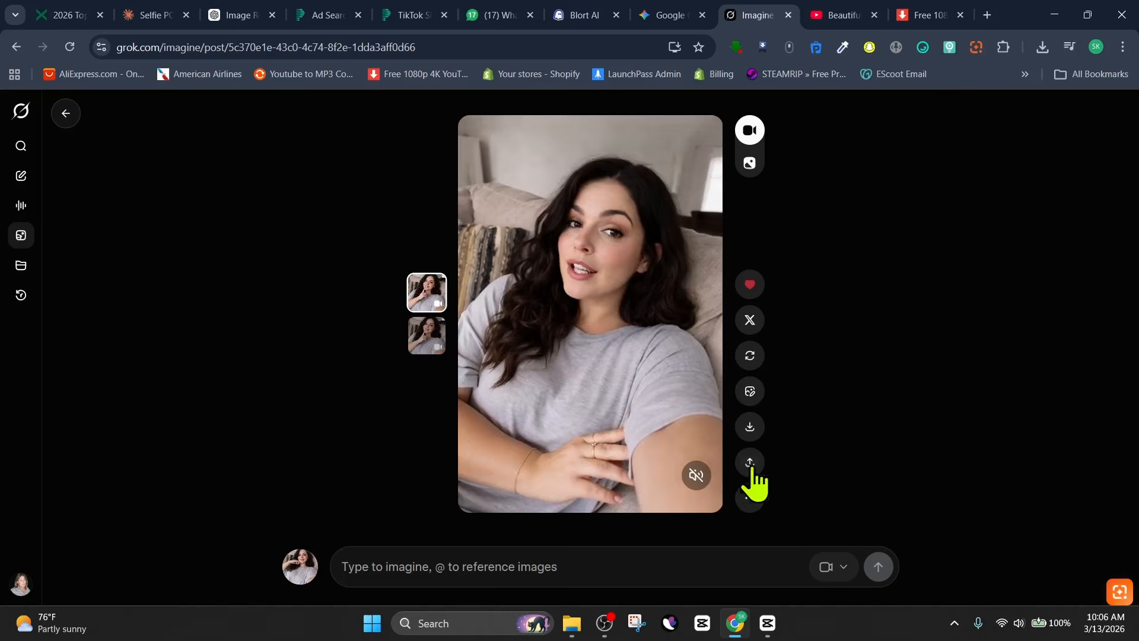
# - Play the first generated selfie clip with sound and view the second version
pyautogui.click(697, 476)
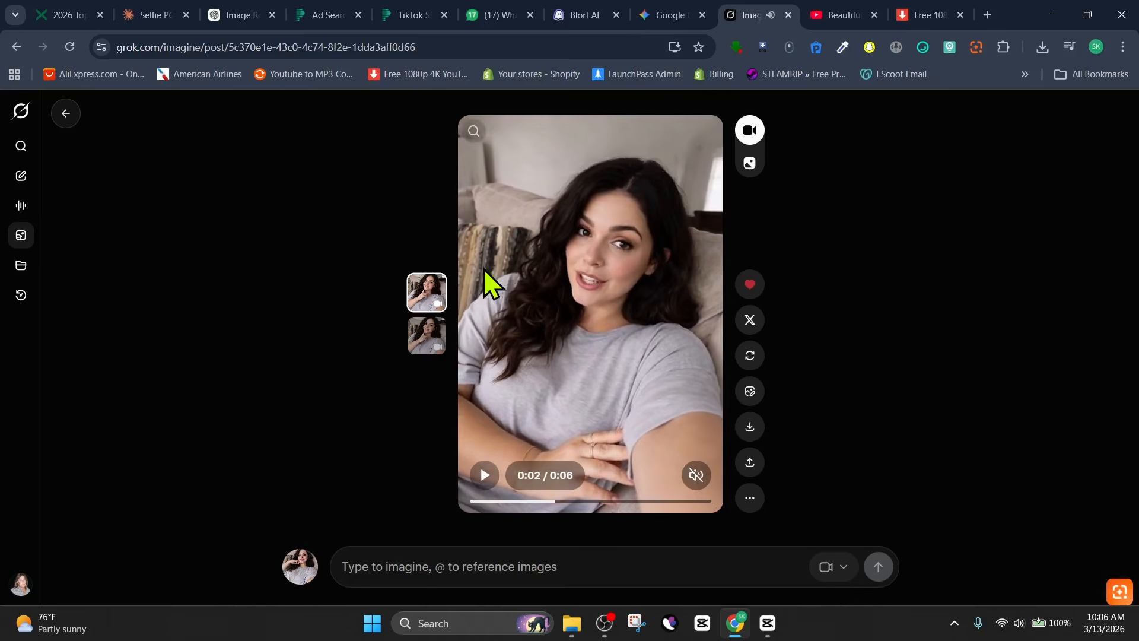
pyautogui.click(427, 336)
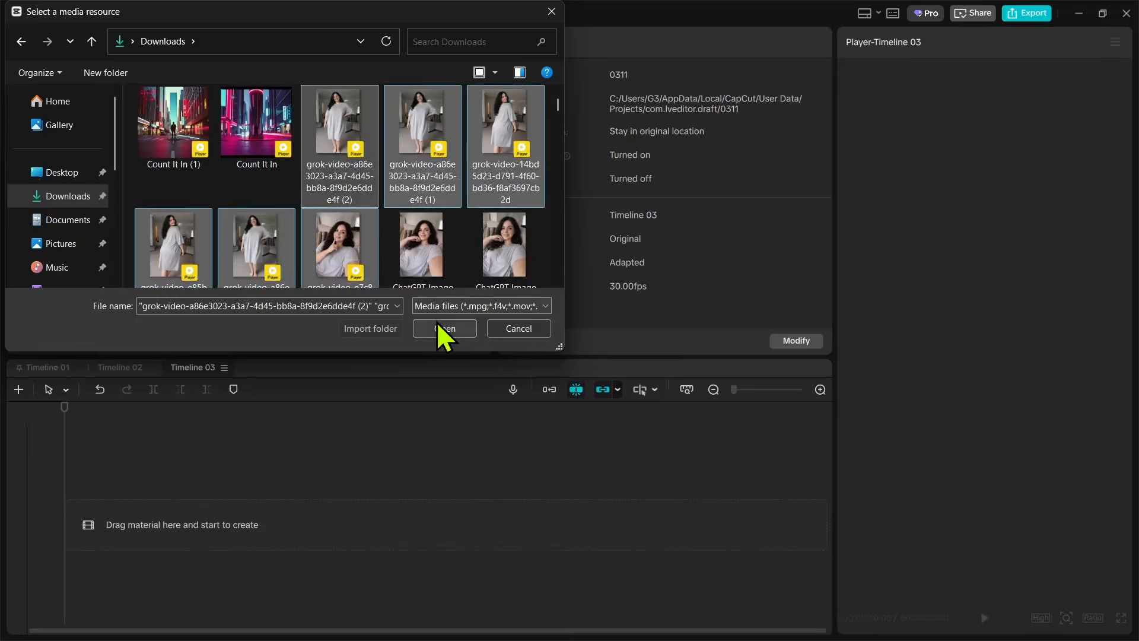
# - Switch to CapCut and import the six selected Grok videos from Downloads into the project's media
pyautogui.click(437, 323)
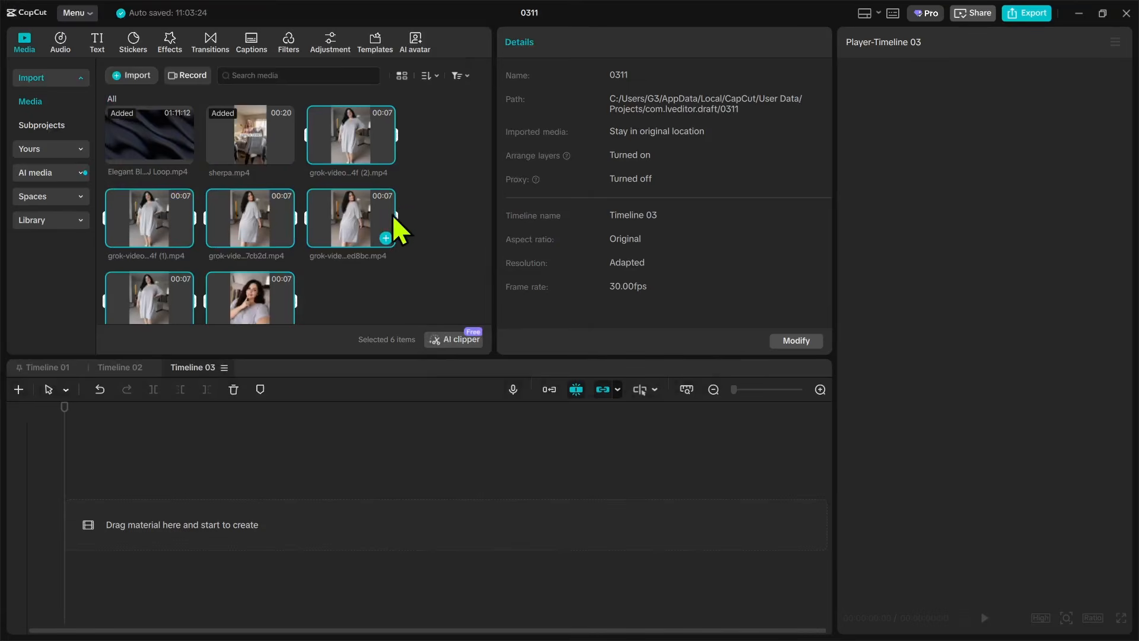
pyautogui.click(428, 199)
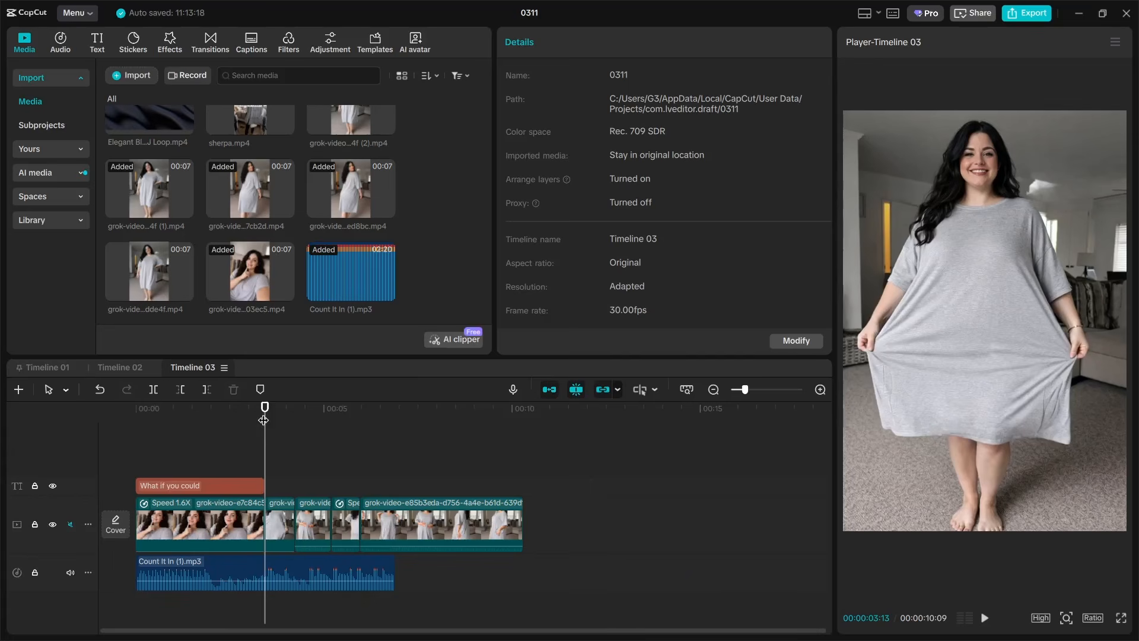
# - Play the assembled nightgown ad on Timeline 03 from its start
pyautogui.moveTo(264, 420); pyautogui.dragTo(56, 454)
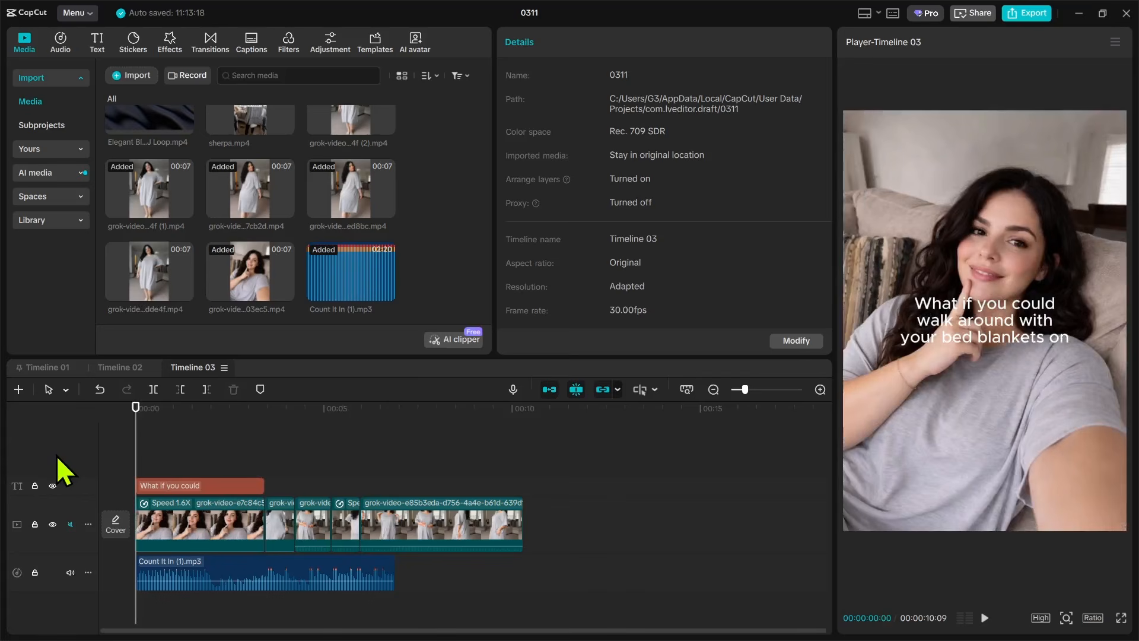
pyautogui.press('space')
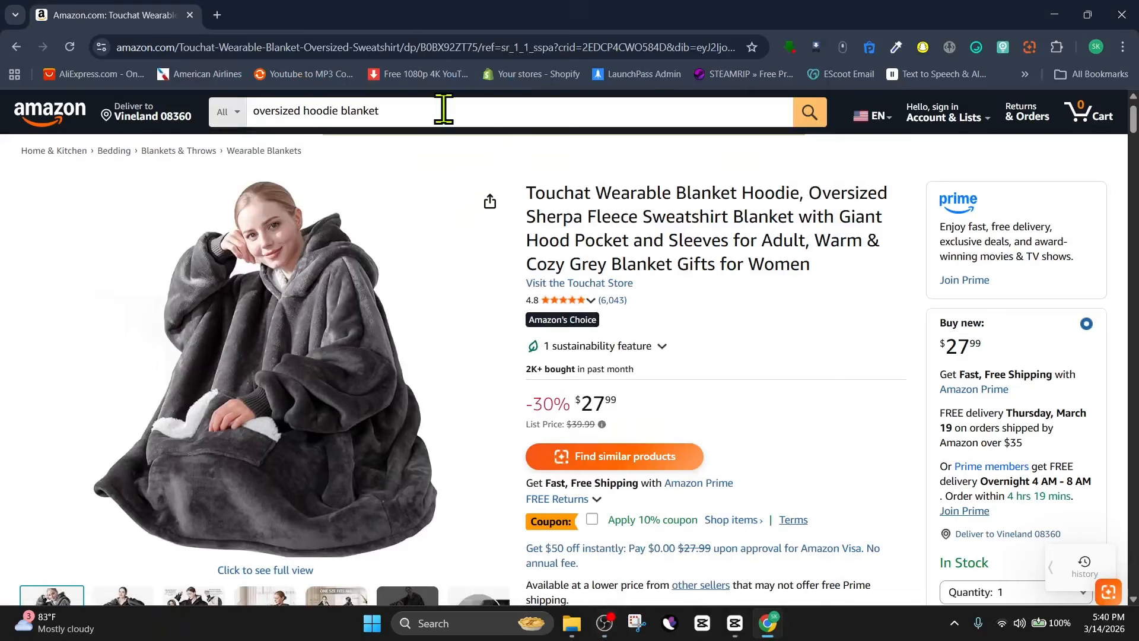
# - Copy the Touchat wearable blanket's Amazon link into a new Claude chat and request product research and a 20-second UGC script for TikTok
pyautogui.click(343, 45)
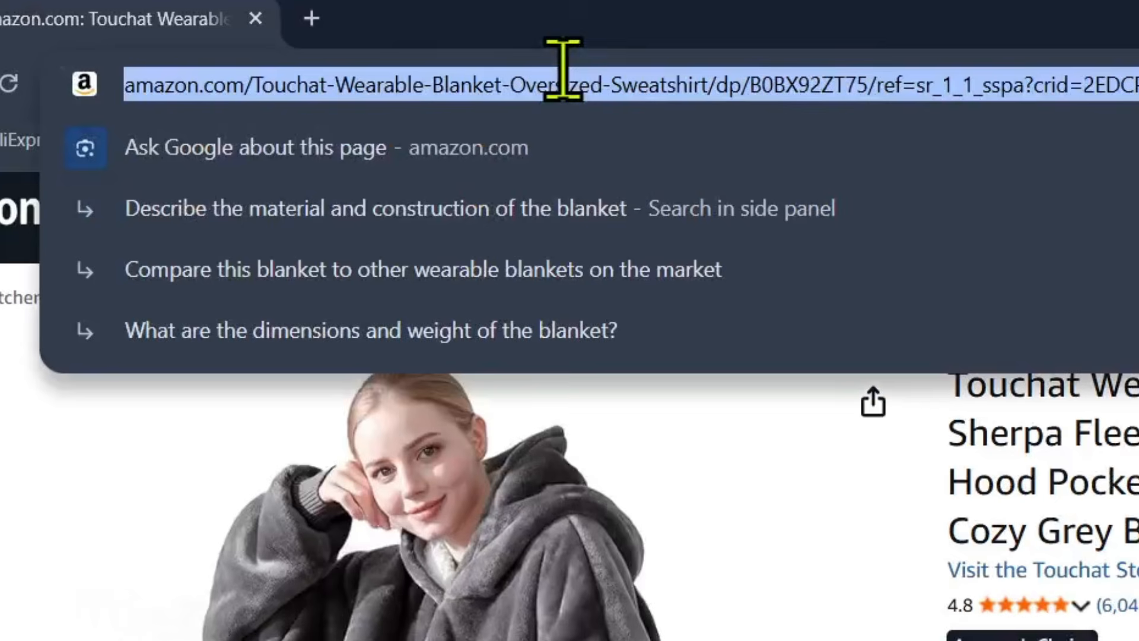
pyautogui.click(311, 18)
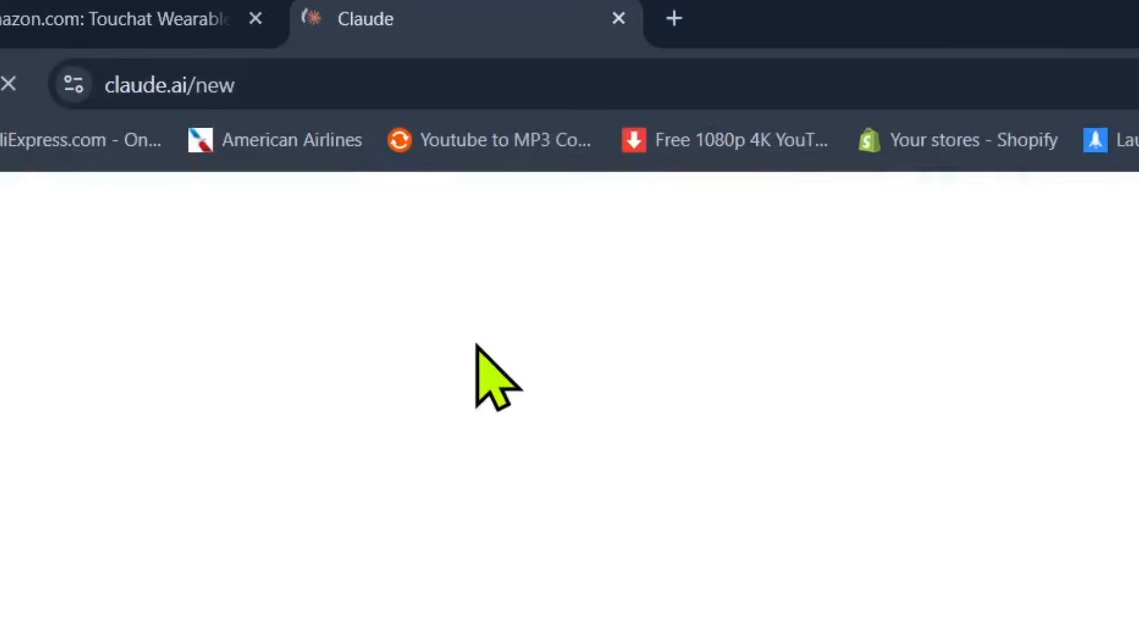
pyautogui.write('esearch this product and write me a 20 second U')
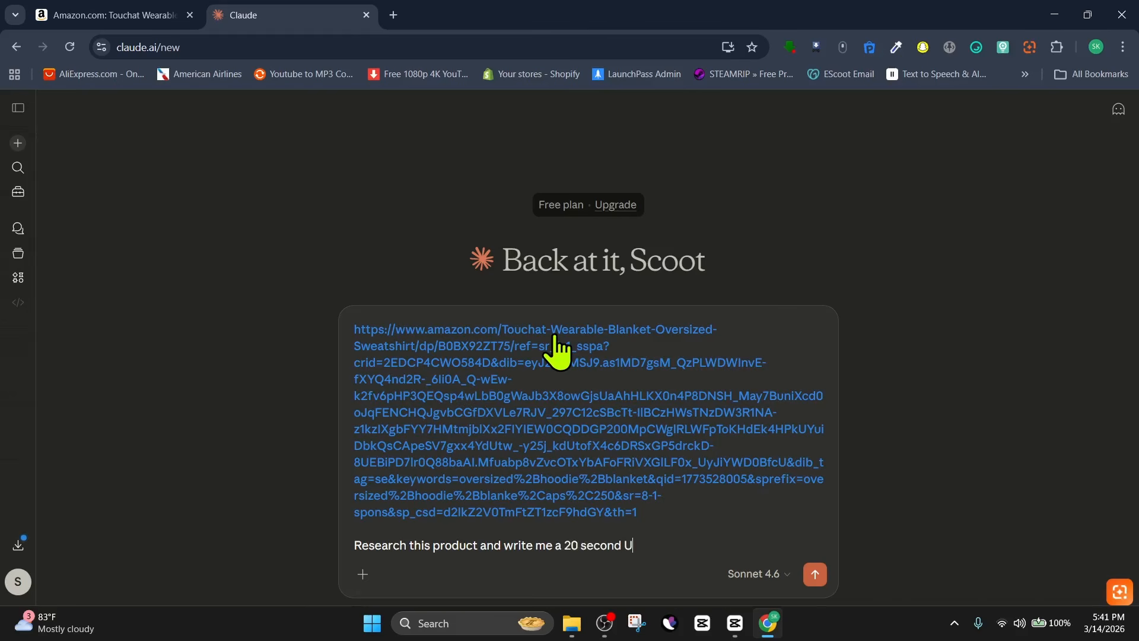
pyautogui.write('ktok')
pyautogui.press('Return')
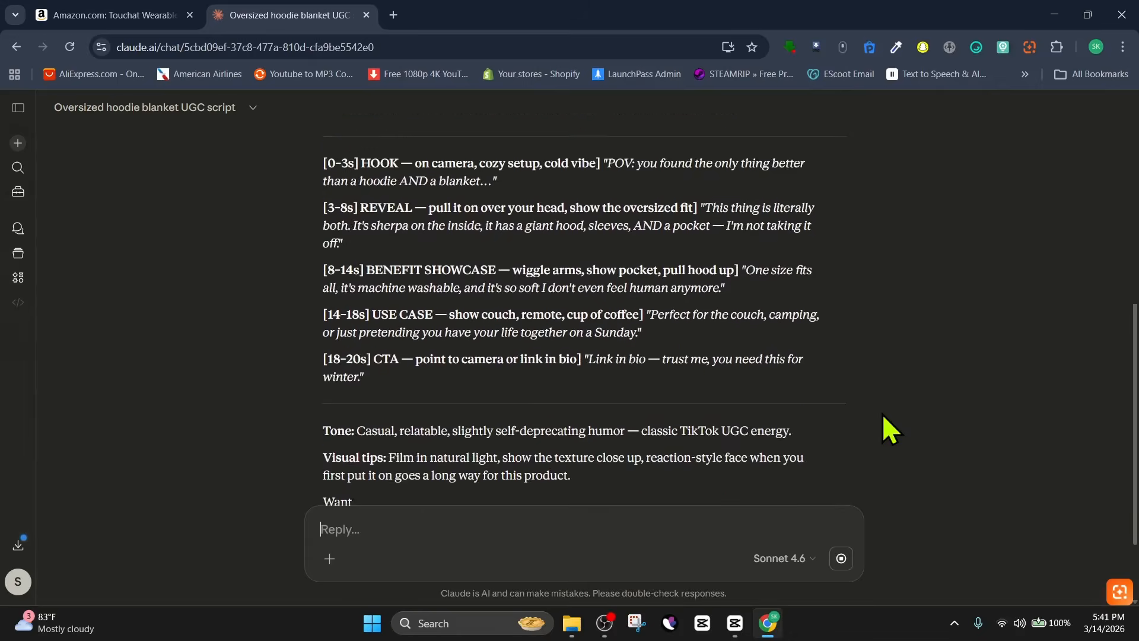
# - Ask Claude to write a prompt for 8 images, each one a different scene in the video
pyautogui.write('Write me a prompt for 8 sc')
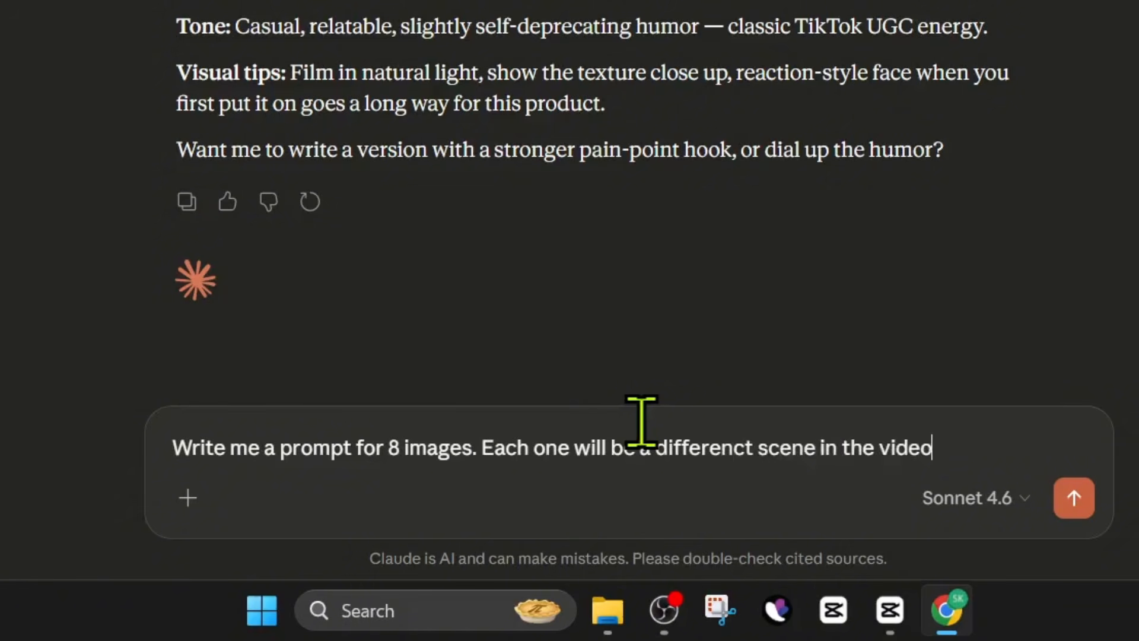
pyautogui.write('.')
pyautogui.press('Return')
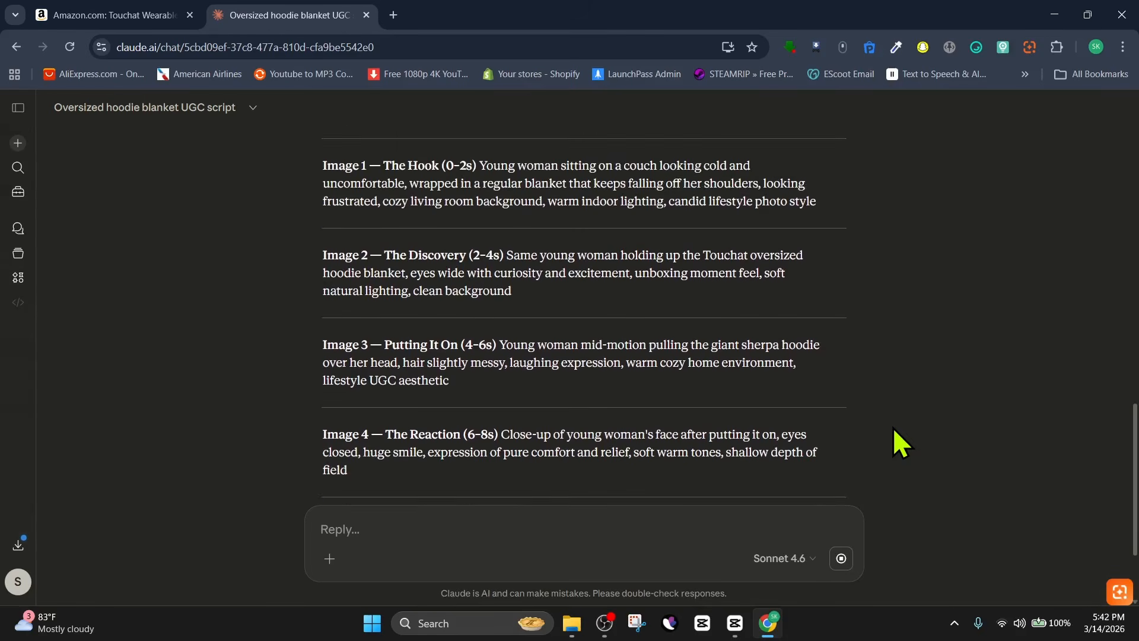
# - Copy Claude's Image 1 hook prompt into ChatGPT and submit it with two reference images attached
pyautogui.moveTo(817, 322); pyautogui.dragTo(482, 288)
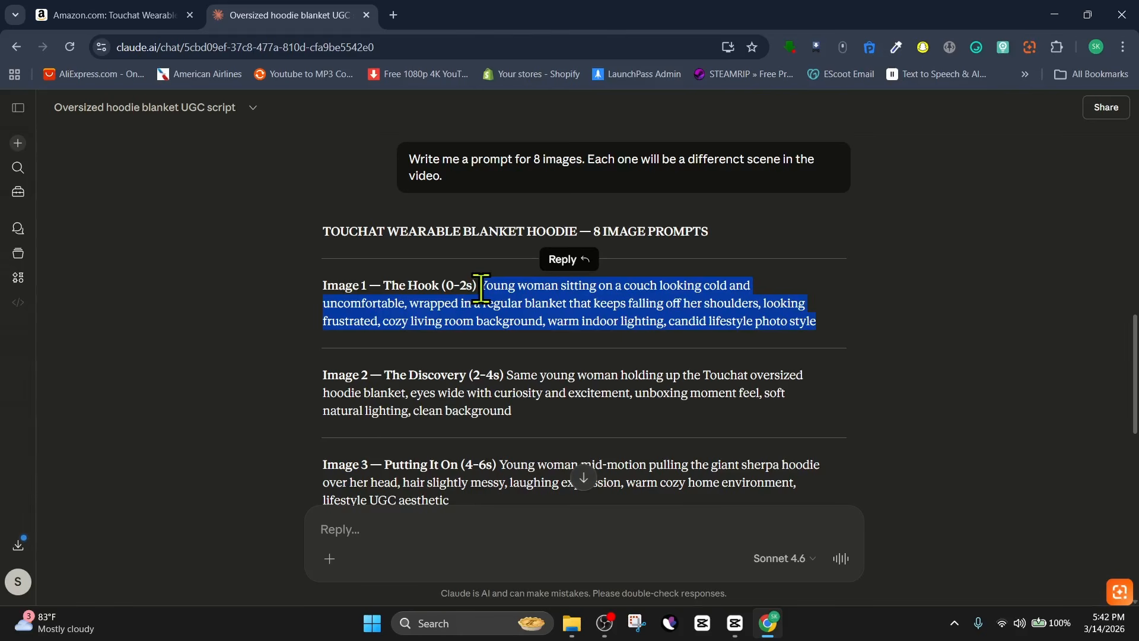
pyautogui.rightClick(526, 297)
pyautogui.click(554, 314)
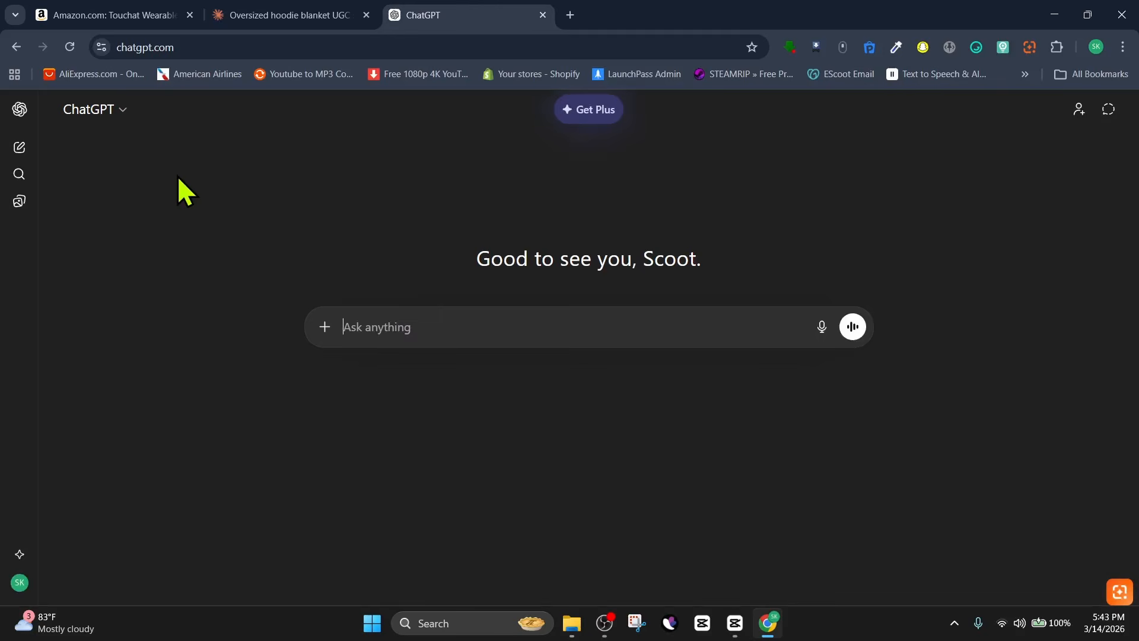
pyautogui.hotkey('ctrl', 'v')
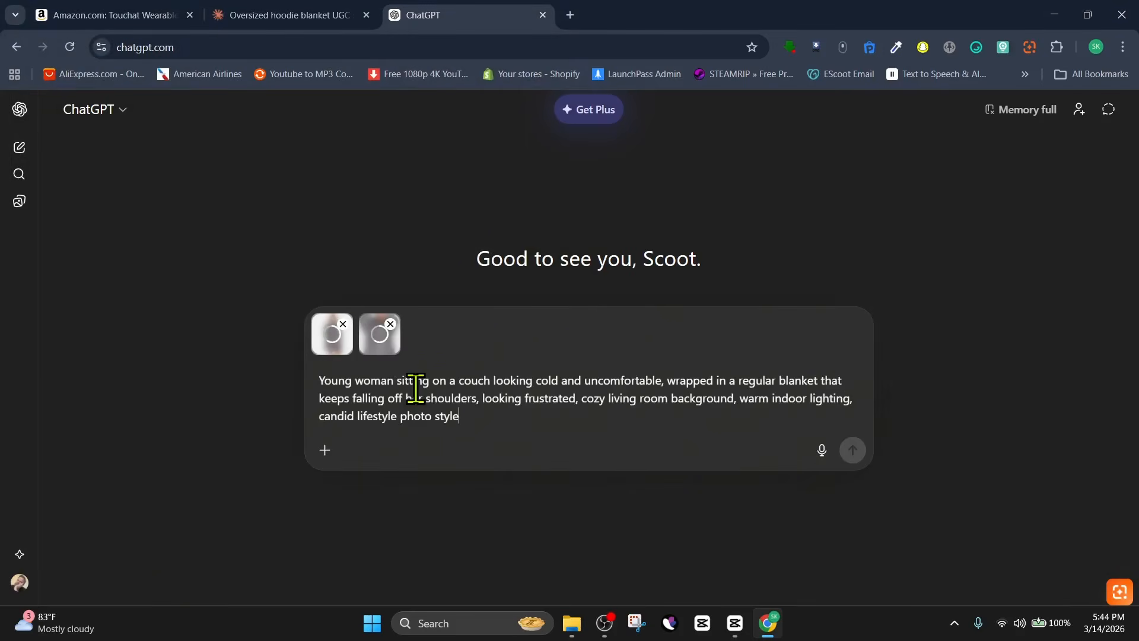
pyautogui.press('Return')
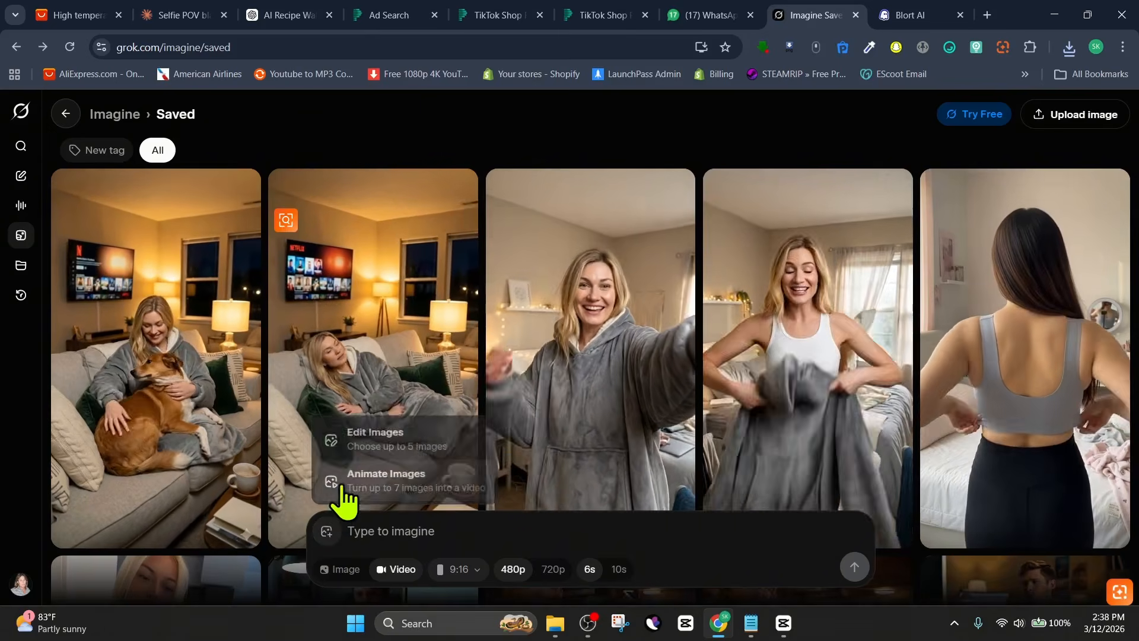
# - Switch to Grok Imagine and choose the Animate Images option for a 9:16, 480p, 6-second video
pyautogui.click(342, 485)
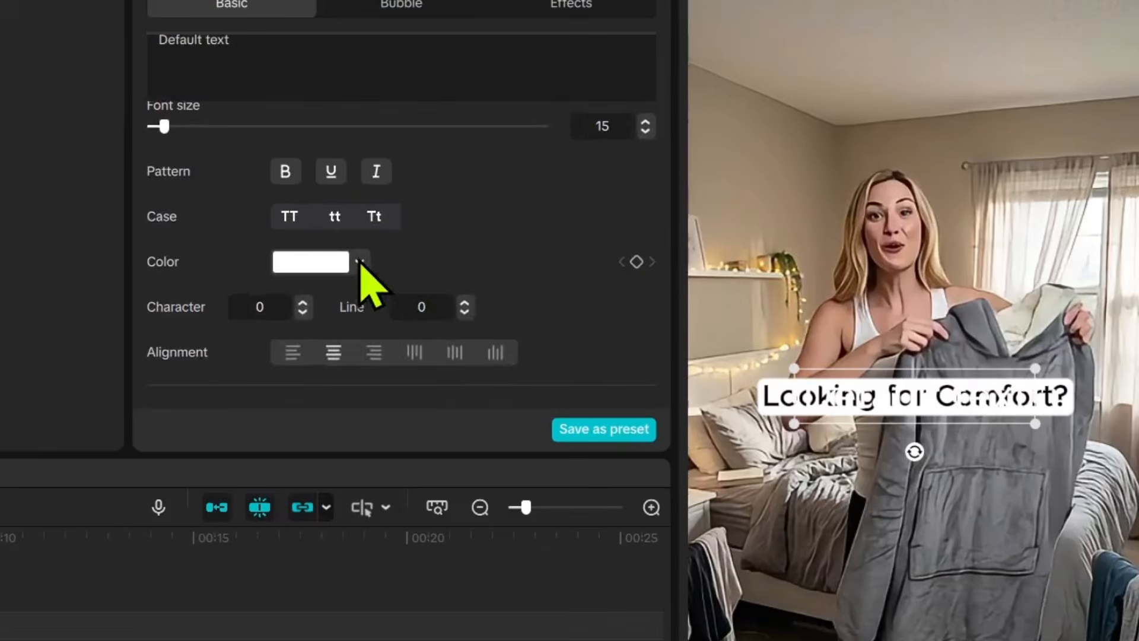
# - Switch to CapCut, colour the default text black (000000) and move it above the woman's head at about Y 1243
pyautogui.click(639, 237)
pyautogui.moveTo(305, 337); pyautogui.dragTo(291, 438)
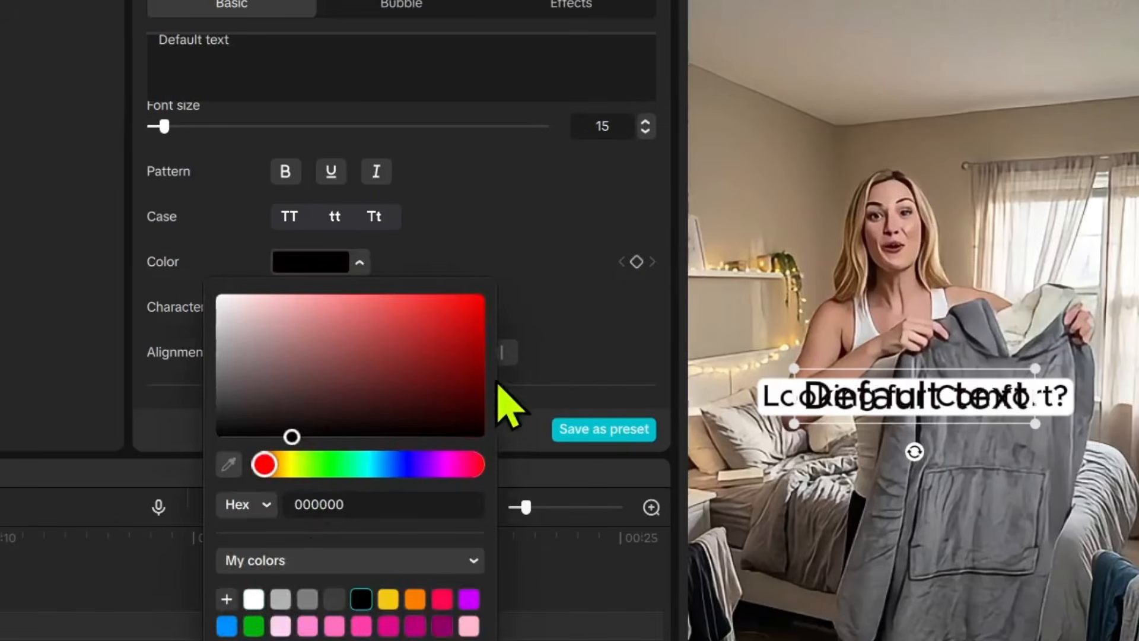
pyautogui.click(520, 383)
pyautogui.moveTo(877, 396); pyautogui.dragTo(887, 152)
# - Turn on the default text's background, choose the second background style and colour it white
pyautogui.scroll(-5, 475, 306)
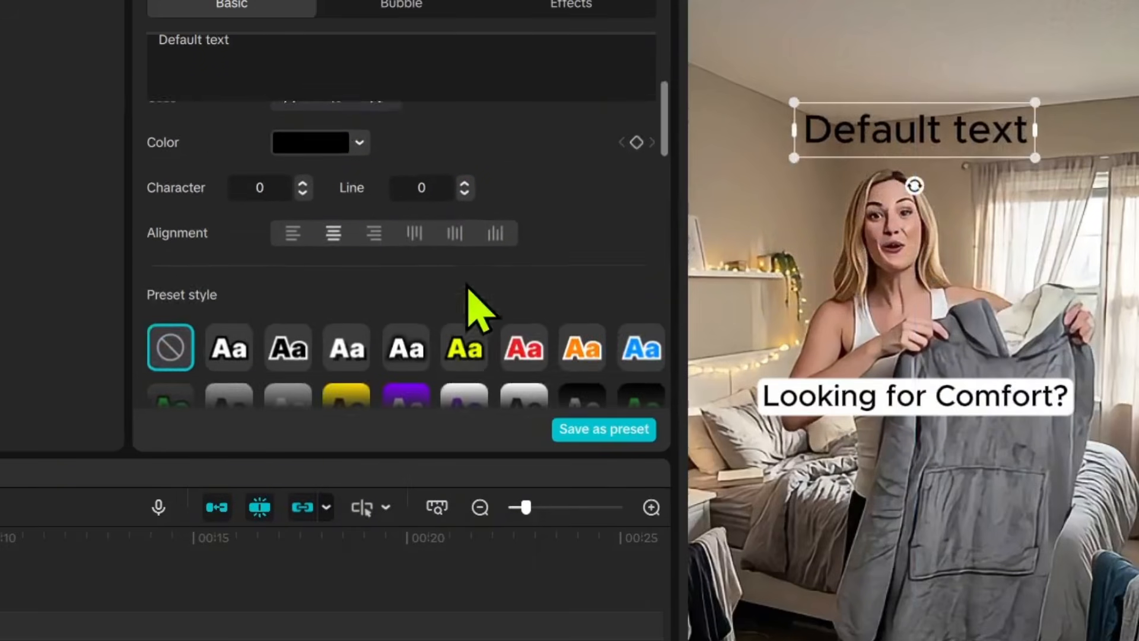
pyautogui.scroll(-8, 468, 287)
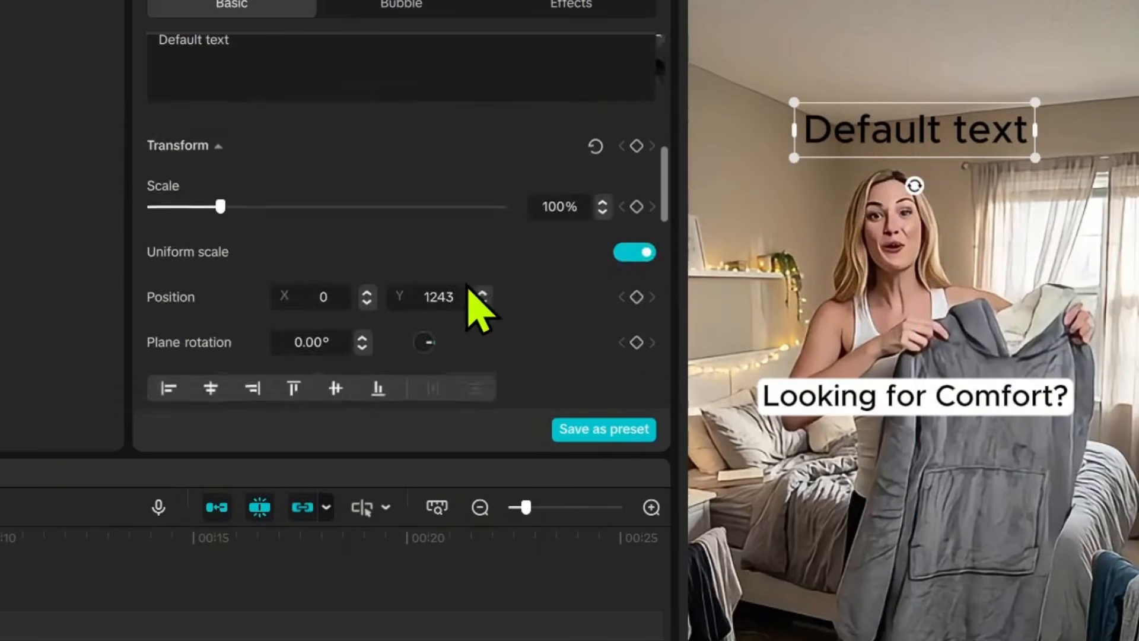
pyautogui.scroll(-6, 467, 287)
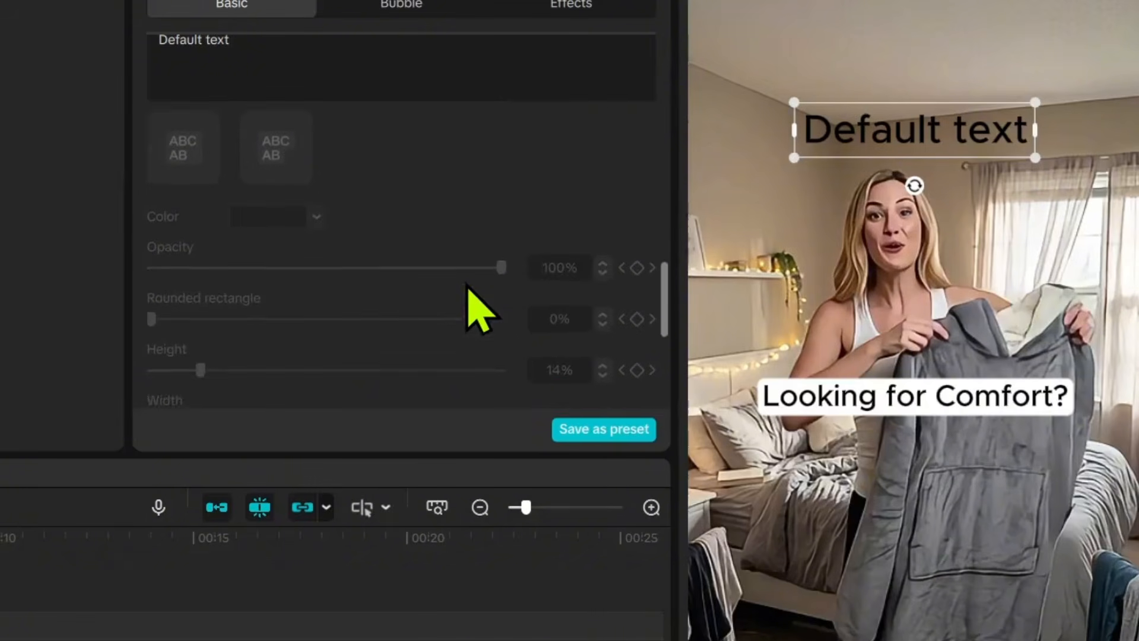
pyautogui.scroll(1, 468, 293)
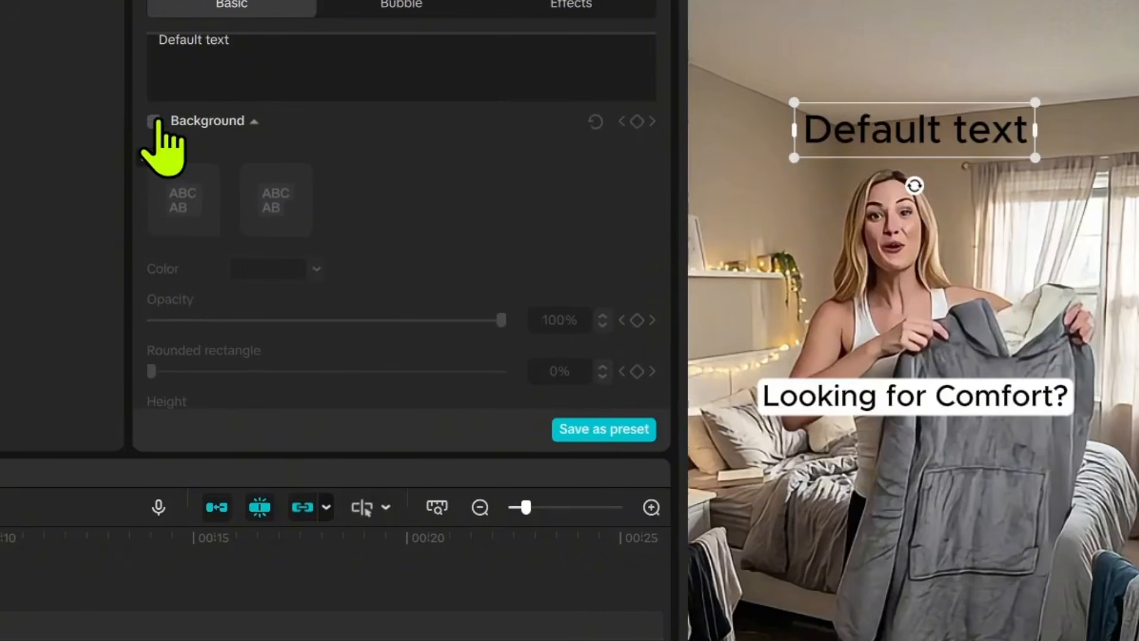
pyautogui.click(154, 121)
pyautogui.click(266, 220)
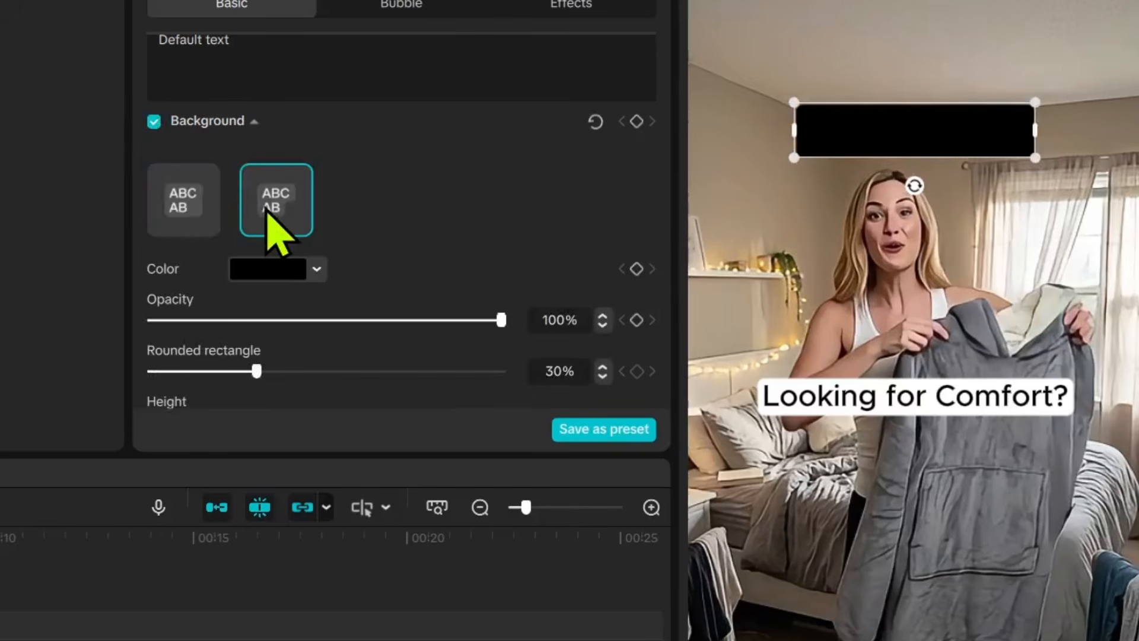
pyautogui.click(289, 271)
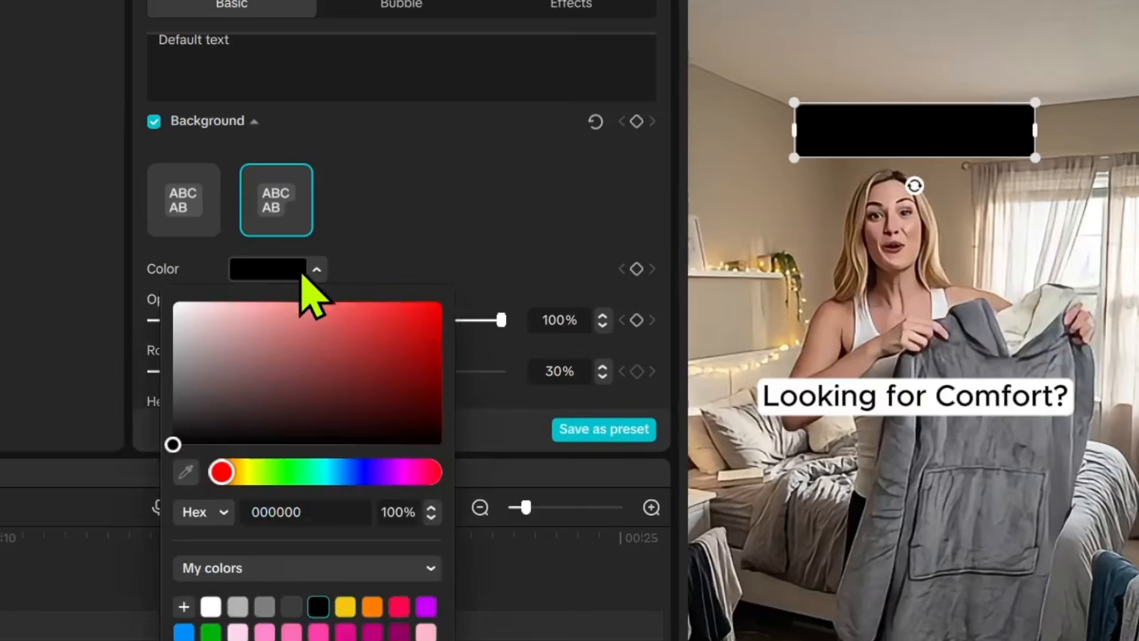
pyautogui.moveTo(196, 315); pyautogui.dragTo(149, 291)
pyautogui.click(359, 220)
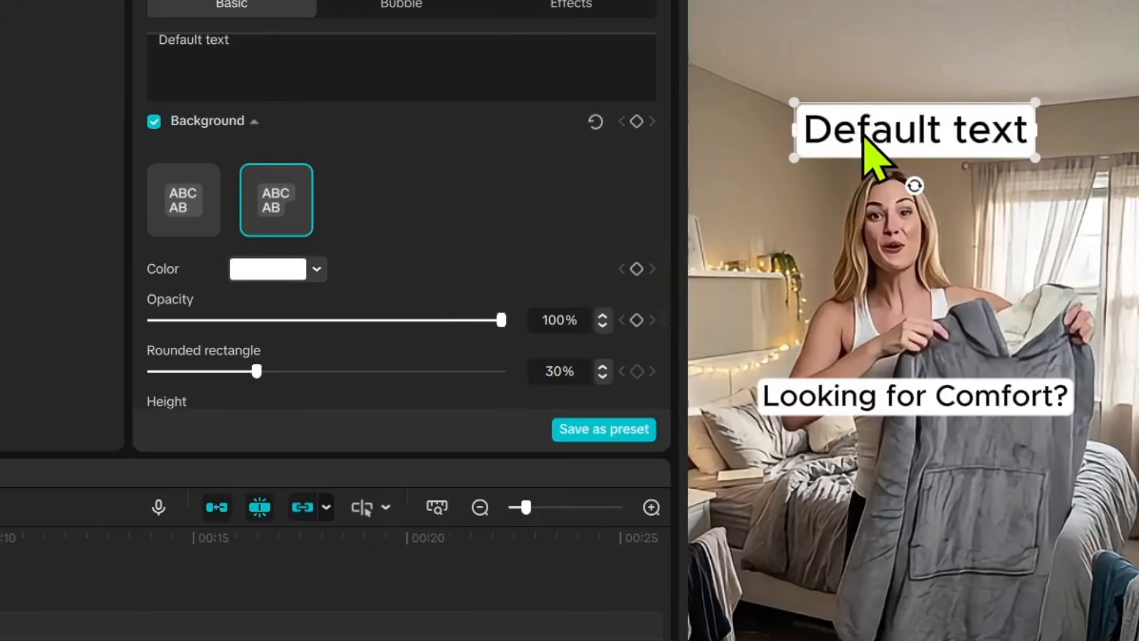
# - Replace the default text in the overlay with "Just like this" and deselect it
pyautogui.doubleClick(896, 143)
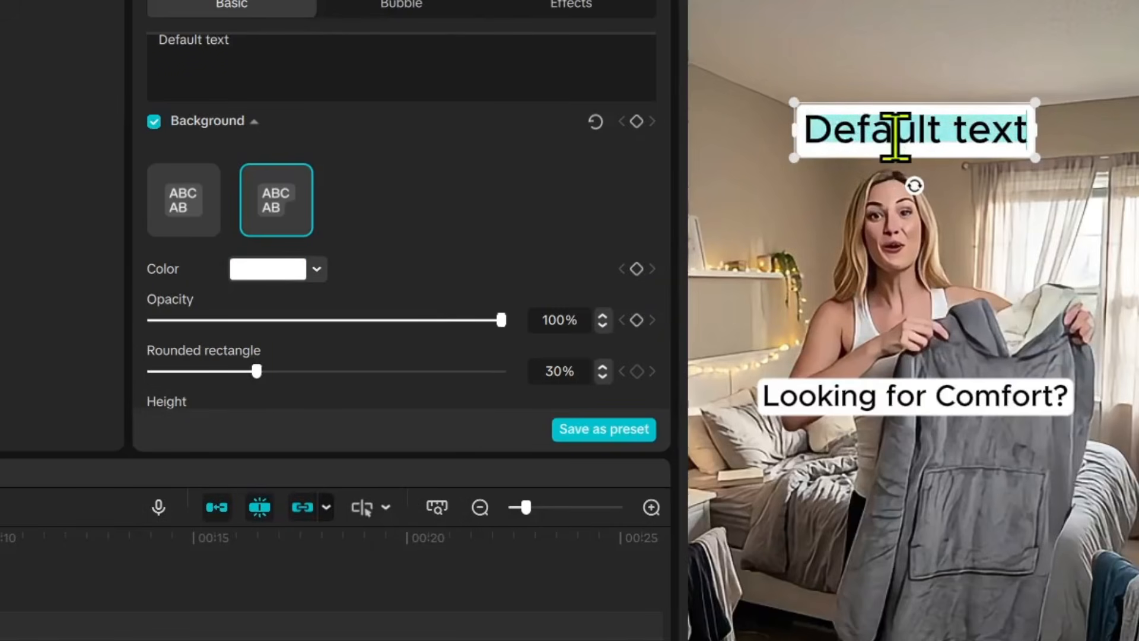
pyautogui.click(320, 70)
pyautogui.scroll(10, 415, 189)
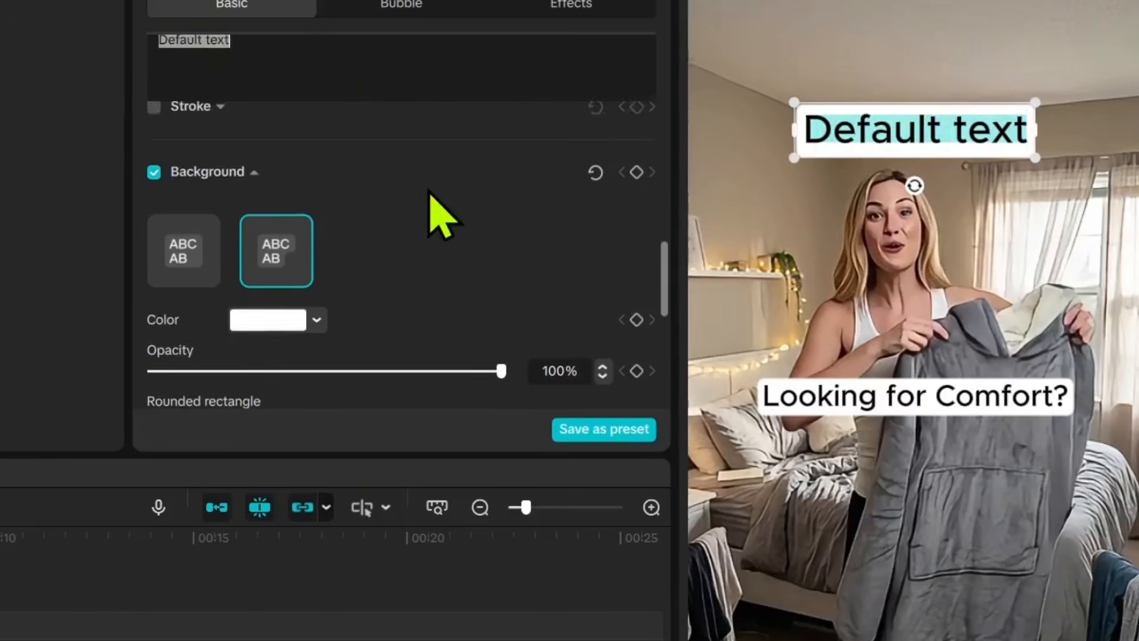
pyautogui.scroll(1, 429, 191)
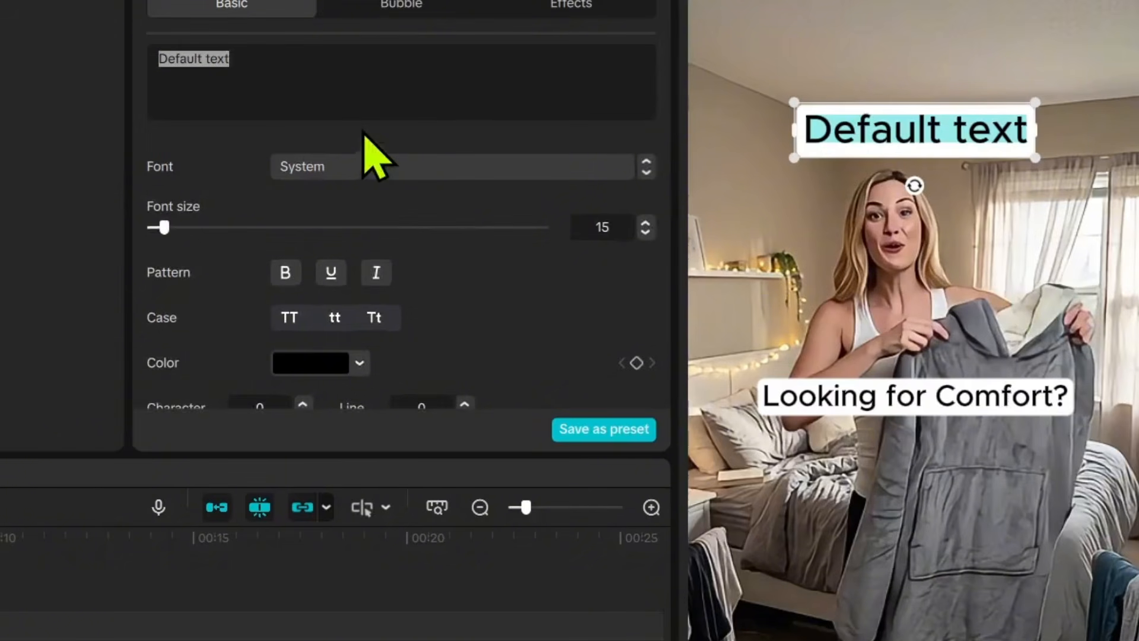
pyautogui.write('Just like this')
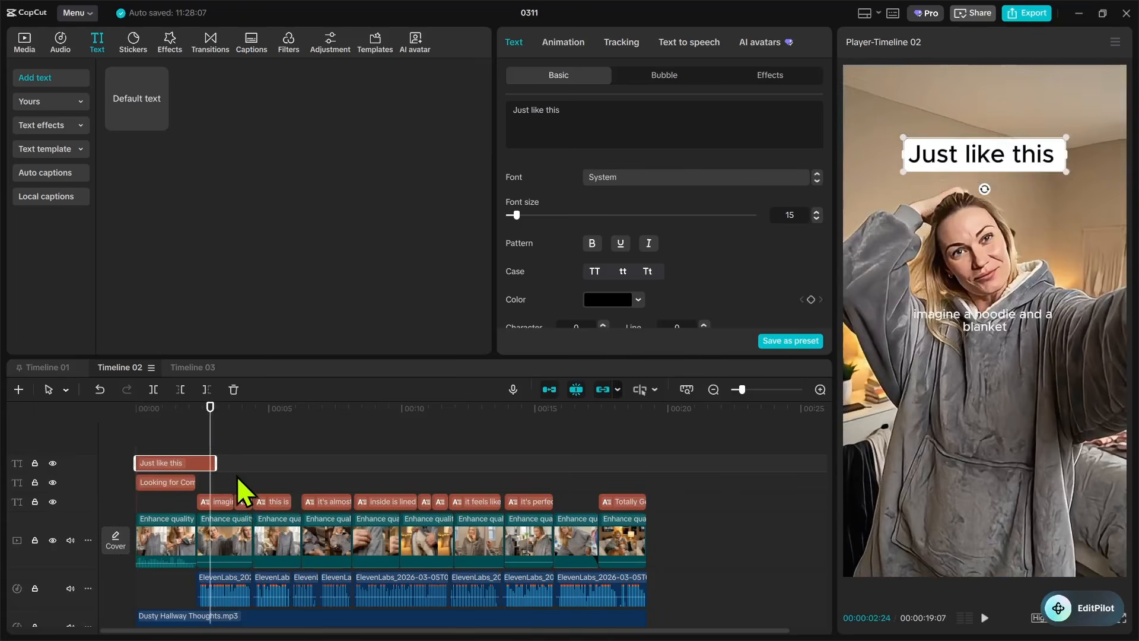
pyautogui.click(240, 480)
# - Select the video clips and captions after the opening clip, open the auto captions settings and play part of Timeline 02
pyautogui.moveTo(290, 532); pyautogui.dragTo(313, 537)
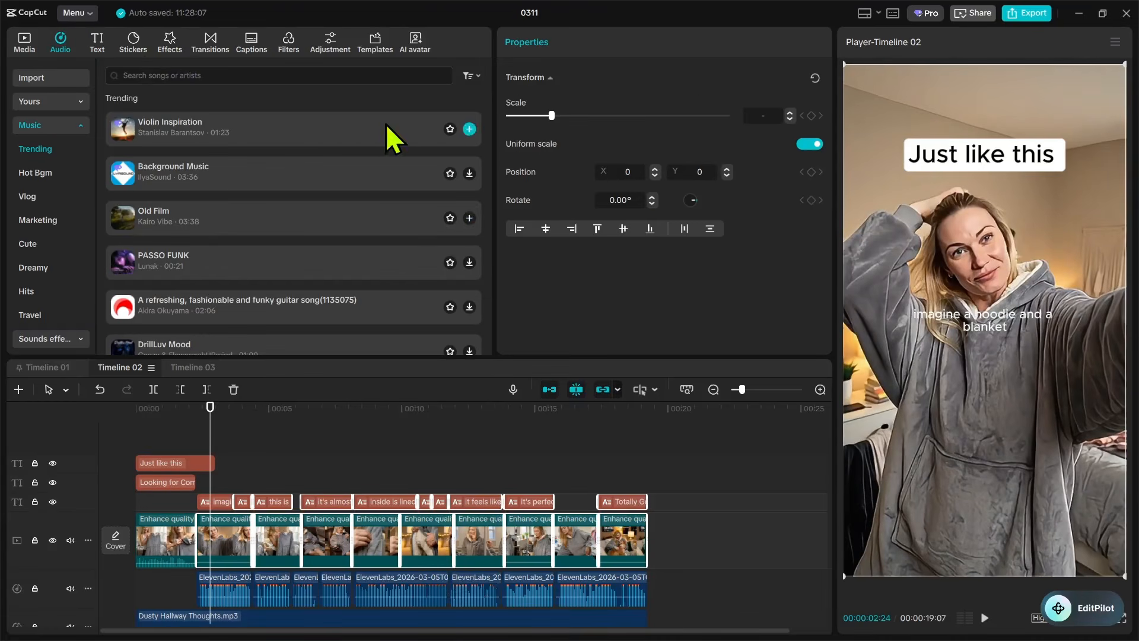
pyautogui.click(253, 42)
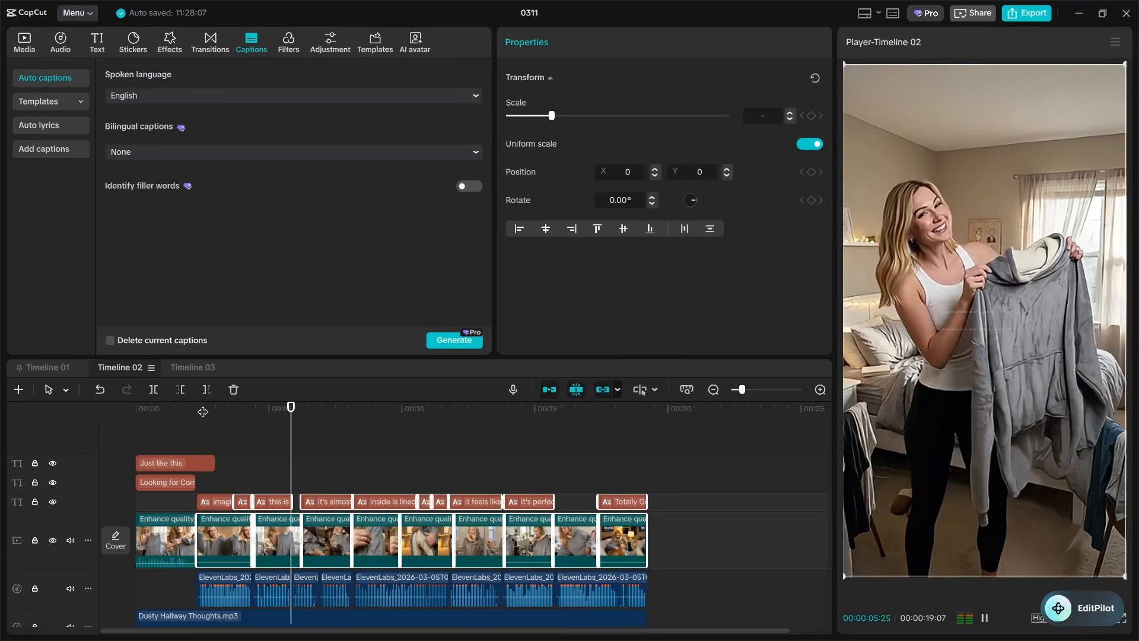
pyautogui.press('space')
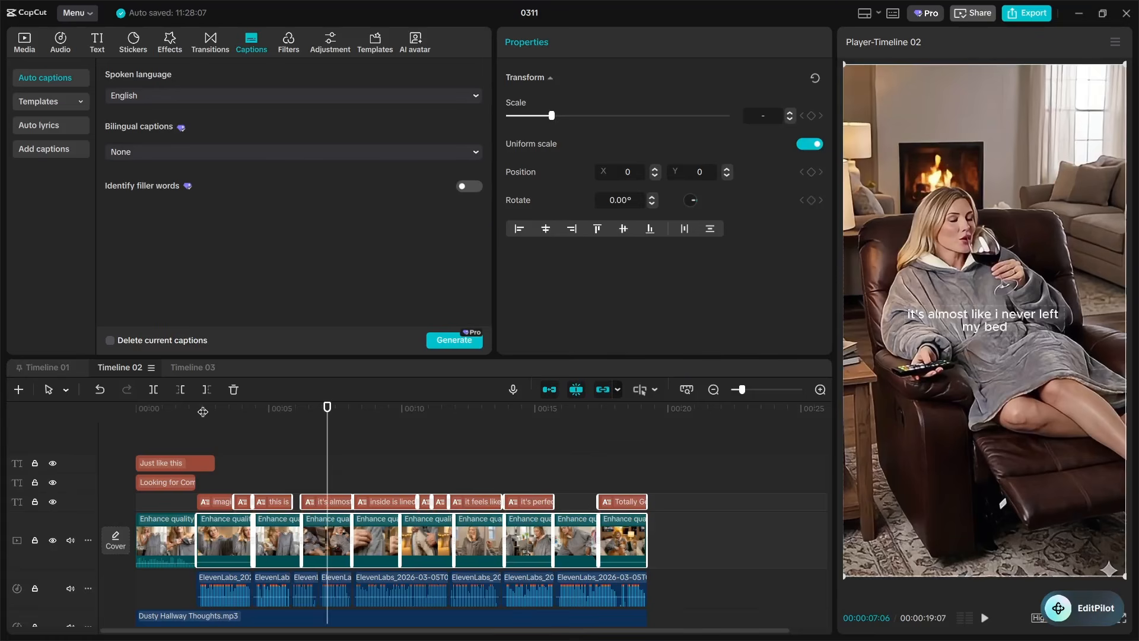
pyautogui.scroll(-1, 318, 437)
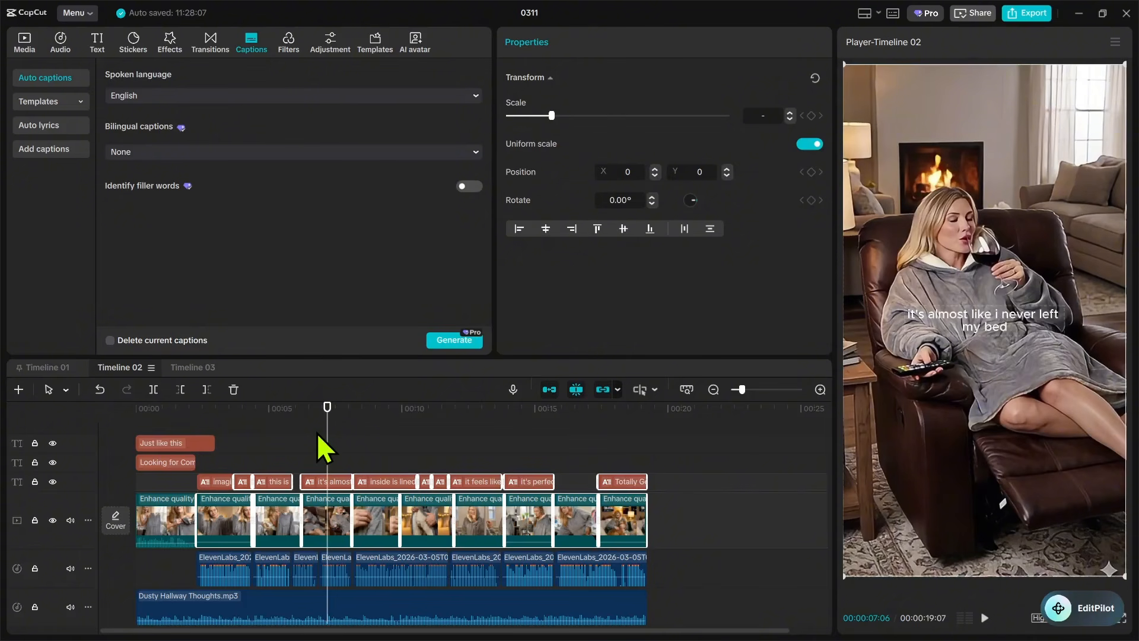
# - Switch to the Claude chat in the browser and select the full script paragraph, from its end back to "Woah"
pyautogui.click(1079, 13)
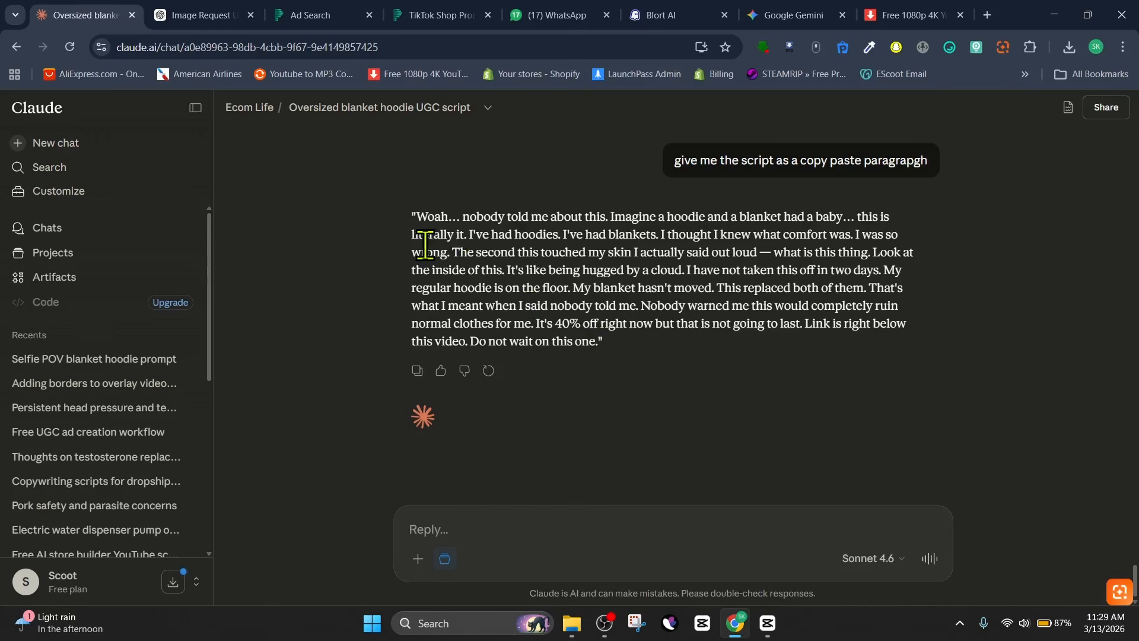
pyautogui.rightClick(449, 255)
pyautogui.click(744, 231)
pyautogui.moveTo(597, 342); pyautogui.dragTo(415, 226)
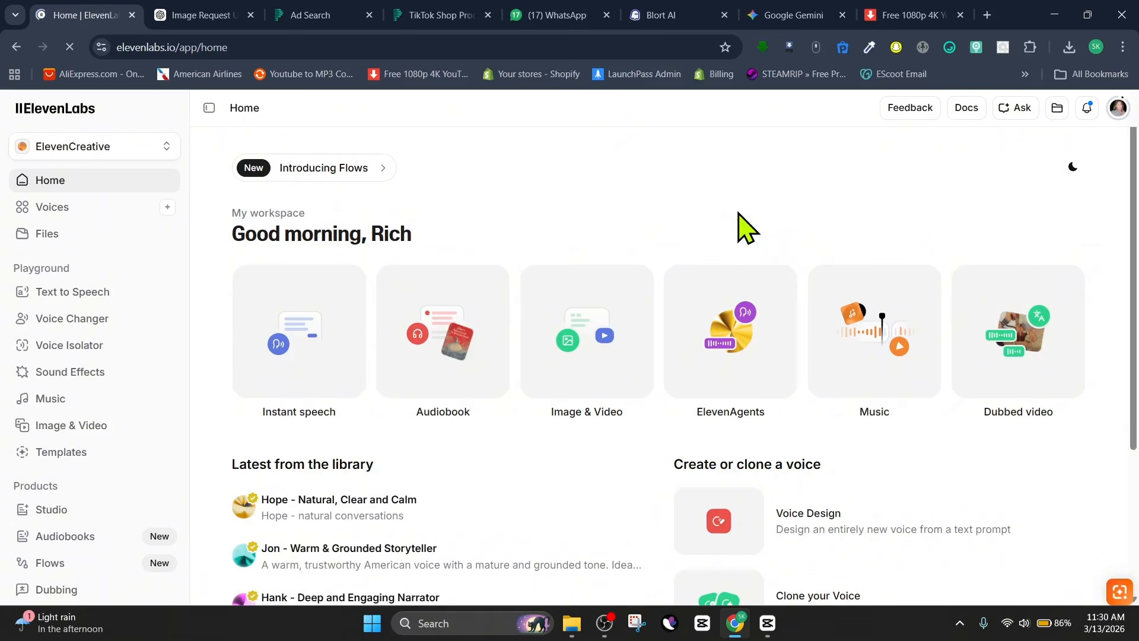
# - Open Text to Speech in ElevenLabs and search the default voices for "female"
pyautogui.scroll(-3, 127, 360)
pyautogui.scroll(3, 128, 360)
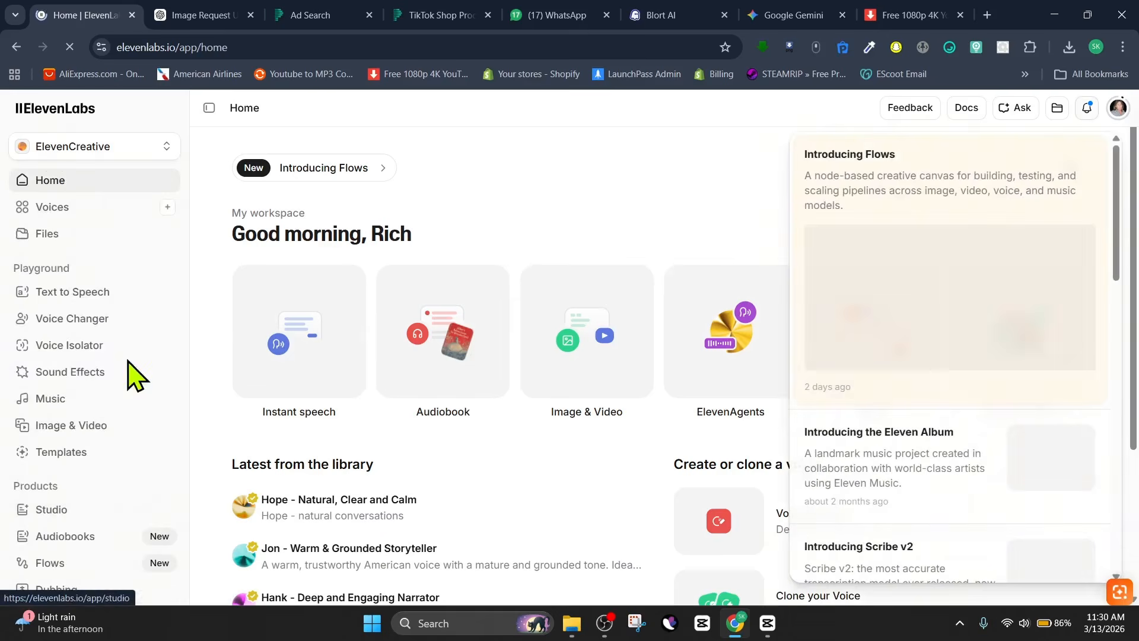
pyautogui.click(306, 363)
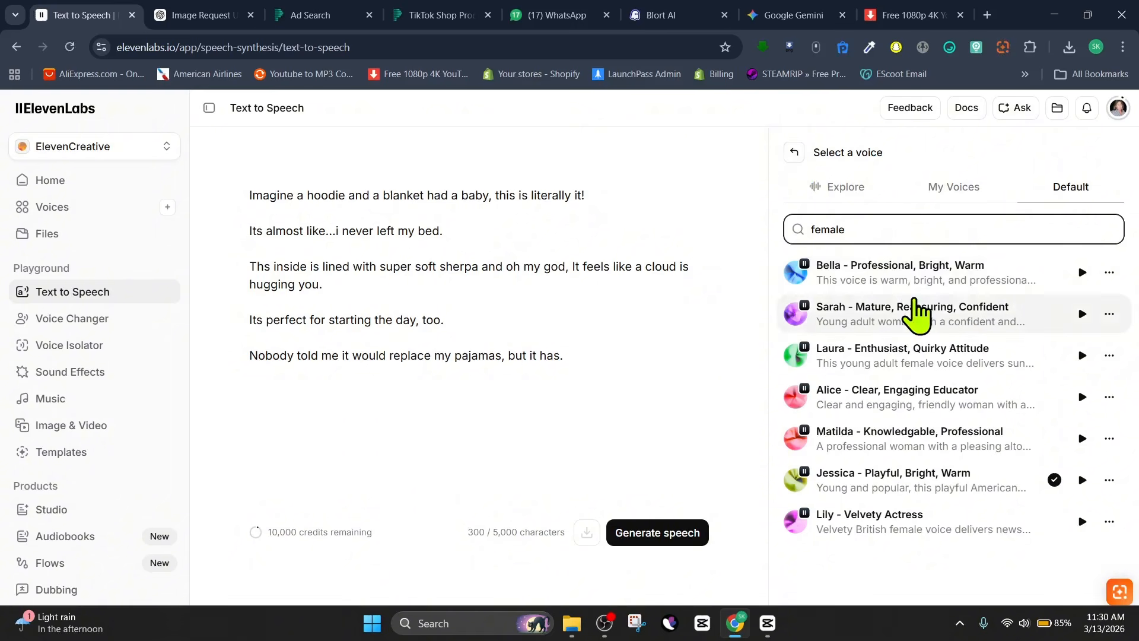
pyautogui.click(1070, 189)
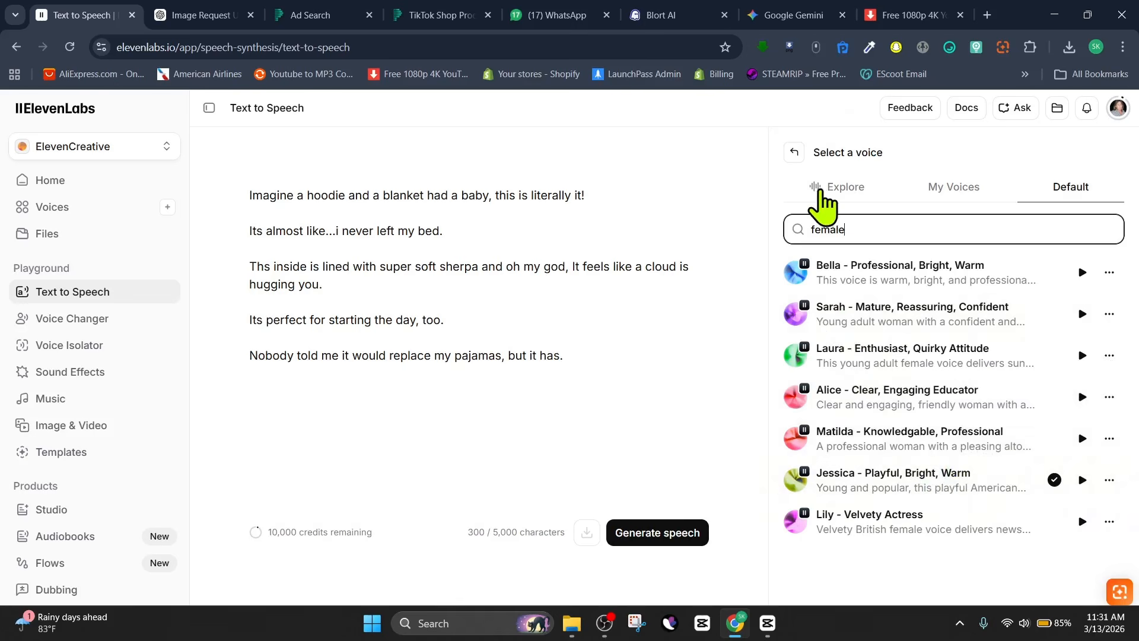
# - Leave the voice list, enter the script starting "I've had hoodies. I've had blankets." and review the speed, stability, similarity and style settings
pyautogui.click(795, 153)
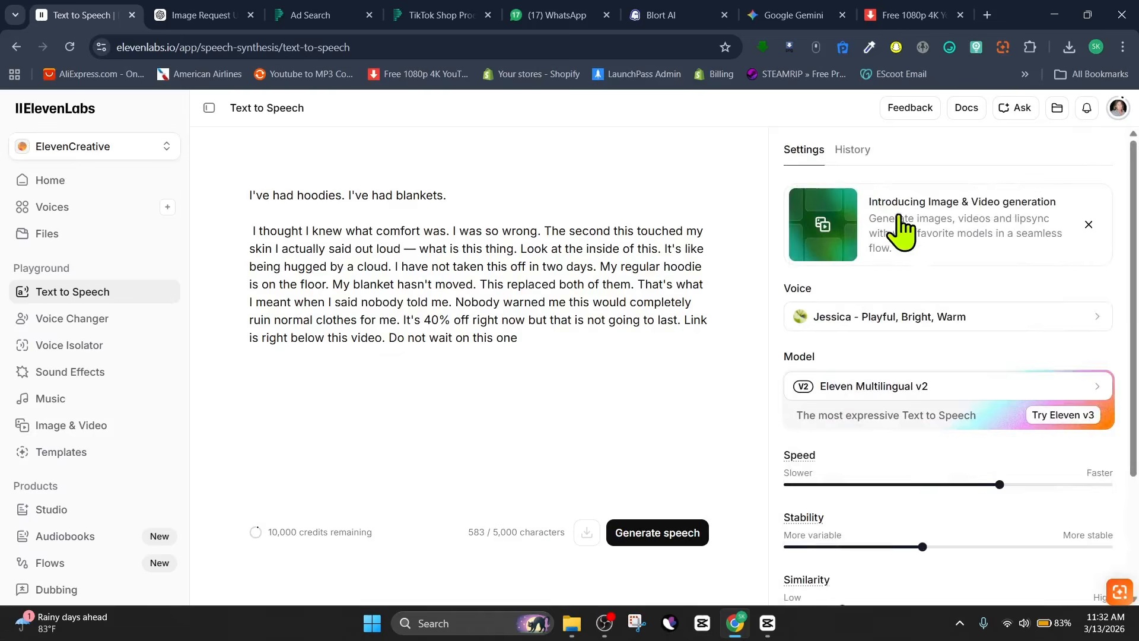
pyautogui.scroll(-2, 999, 370)
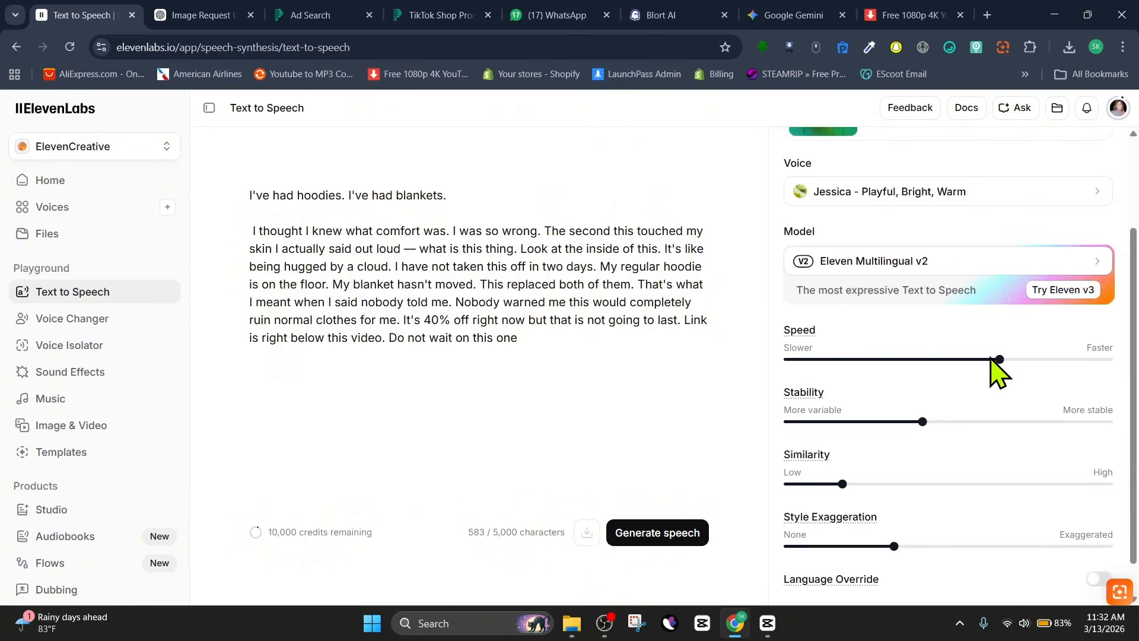
pyautogui.scroll(-1, 999, 371)
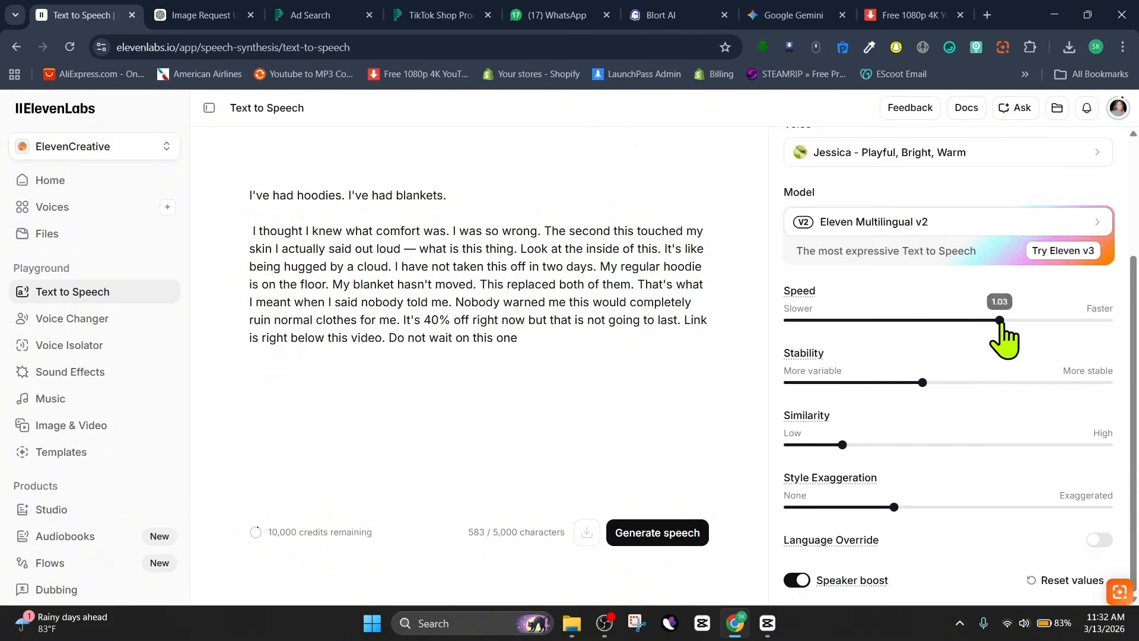
# - Set the speech speed to 1.04 and generate the voiceover from the entered script with the Jessica voice
pyautogui.moveTo(1000, 321); pyautogui.dragTo(1007, 321)
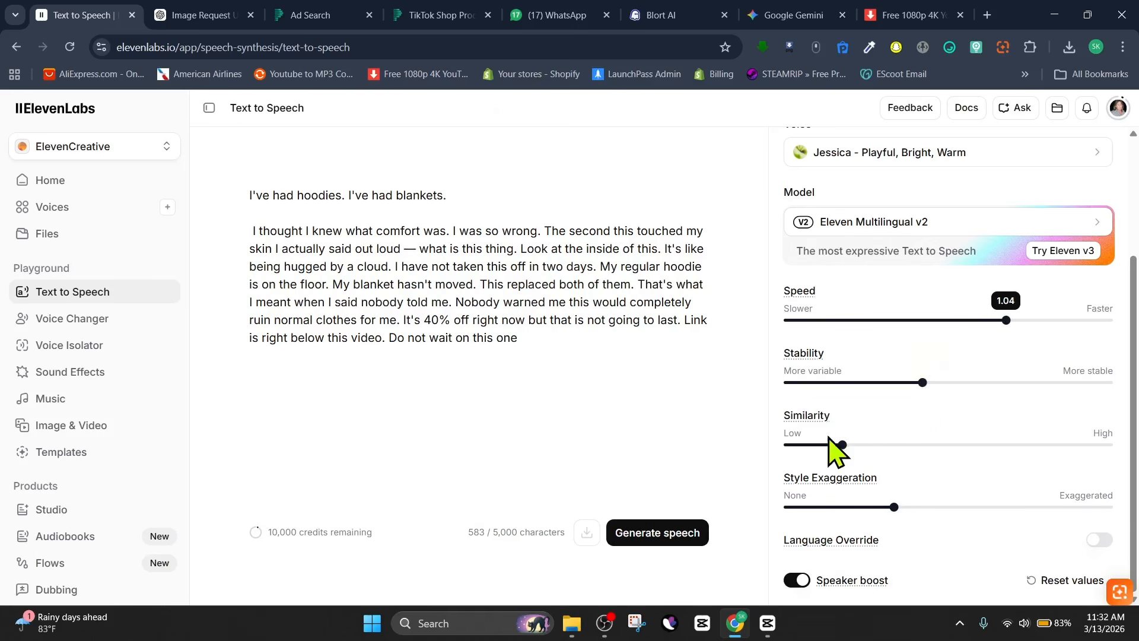
pyautogui.moveTo(817, 420)
pyautogui.click(660, 536)
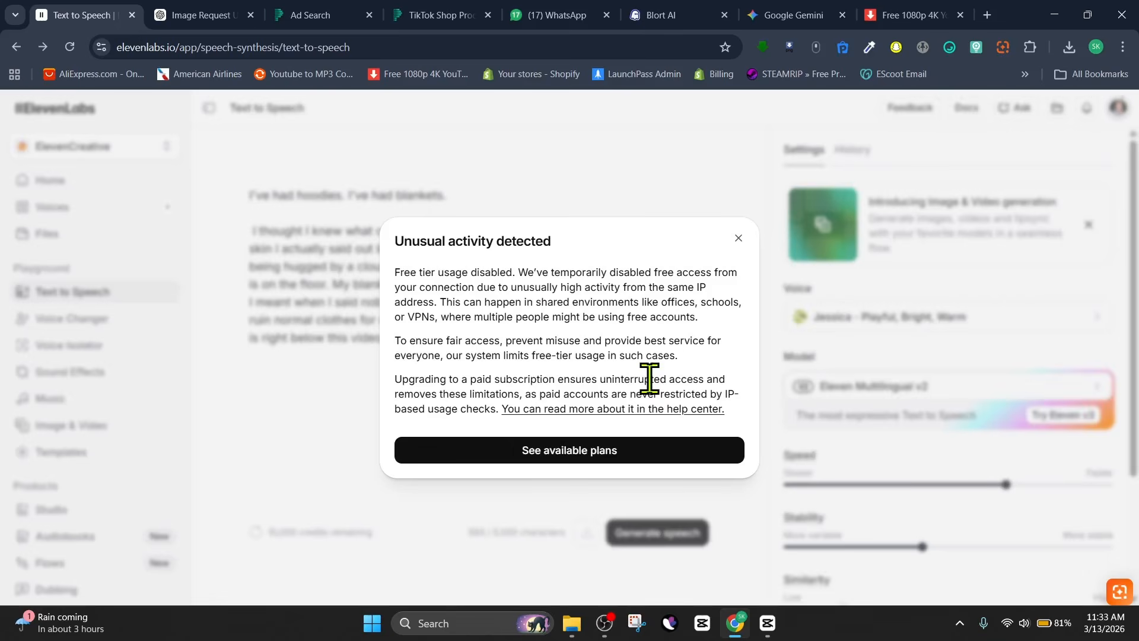
# - Switch to CapCut, play sections of Timeline 02 to review the captions and voiceover, and select the Dusty Hallway Thoughts music clip
pyautogui.click(768, 624)
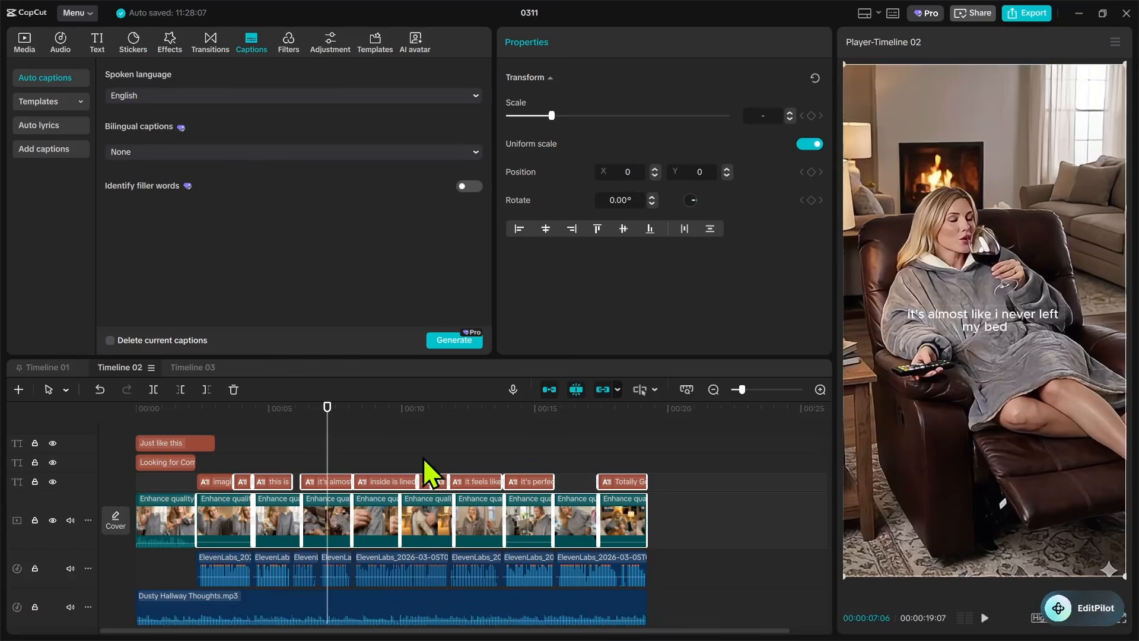
pyautogui.press('space')
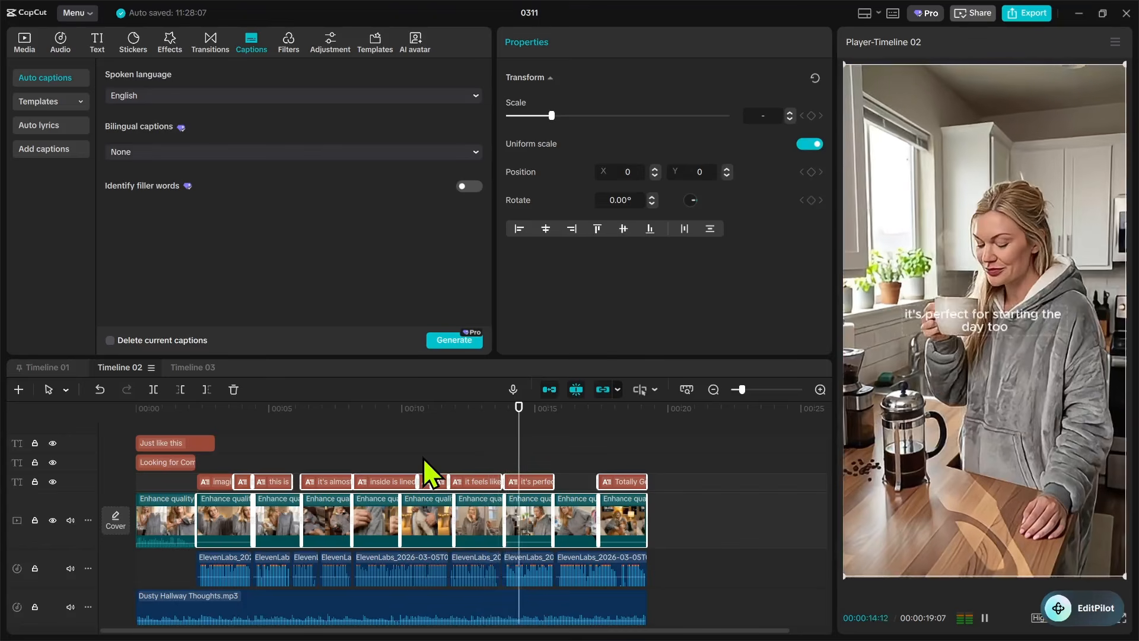
pyautogui.press('space')
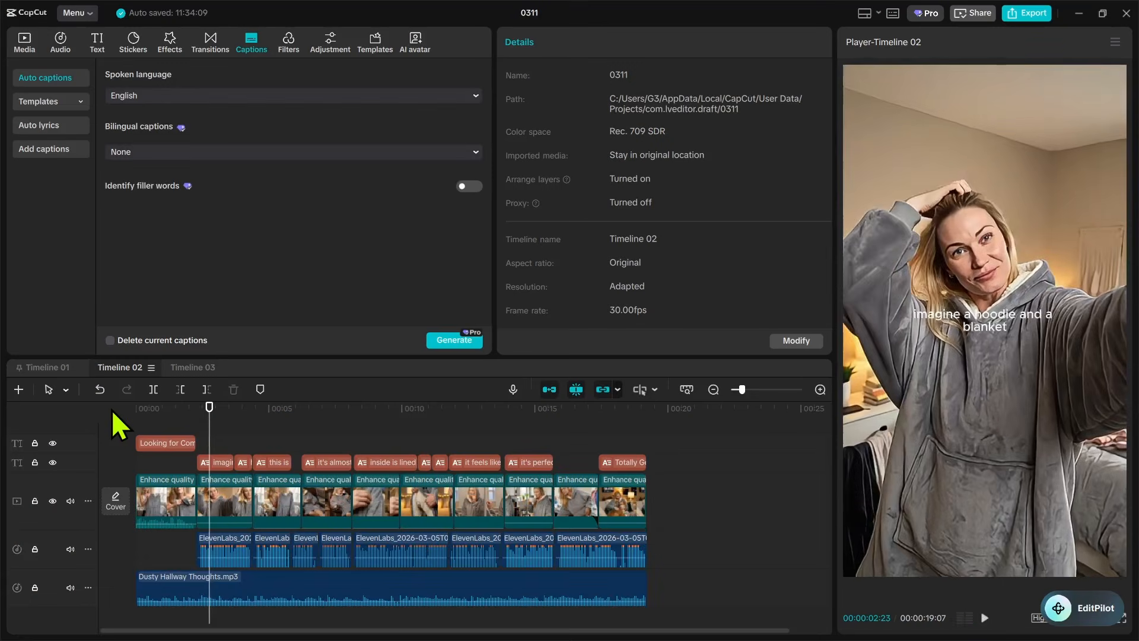
pyautogui.press('space')
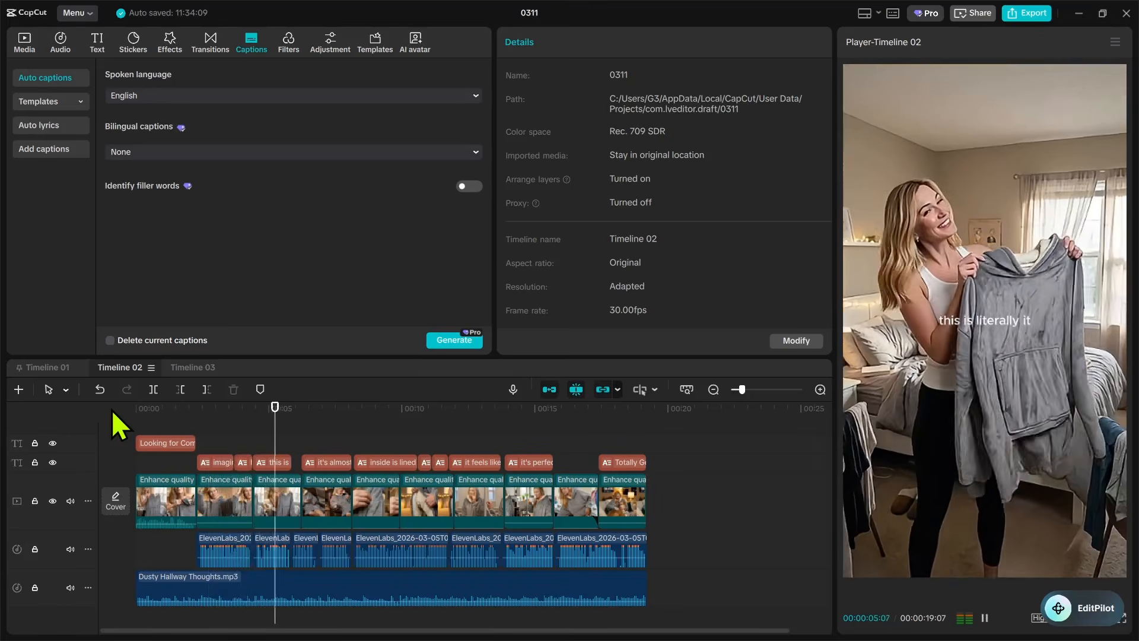
pyautogui.press('space')
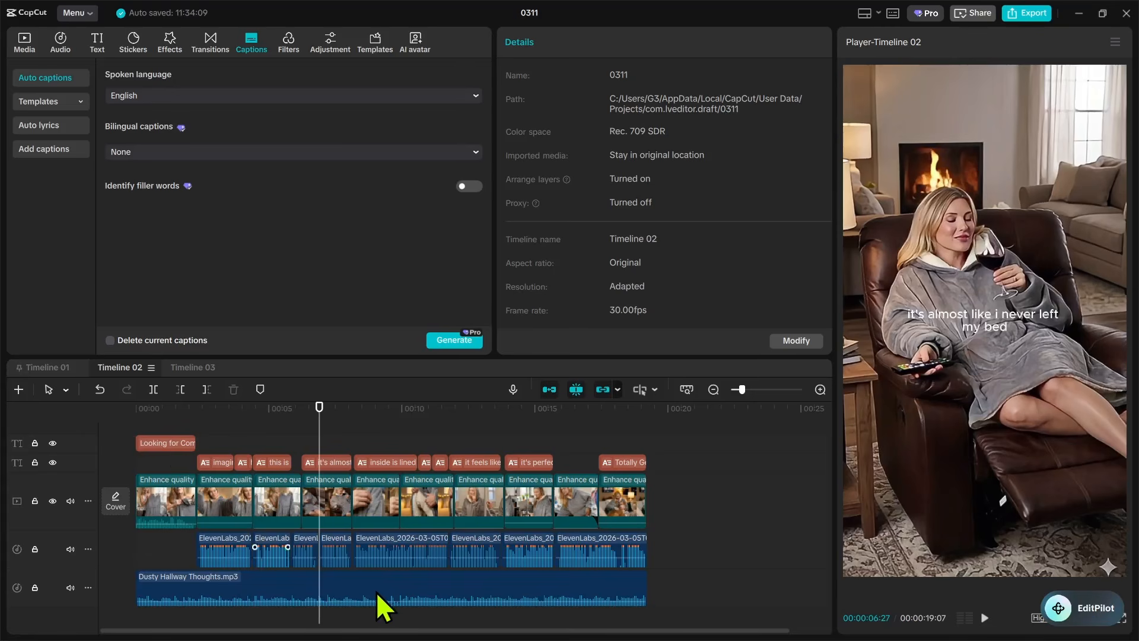
pyautogui.click(380, 605)
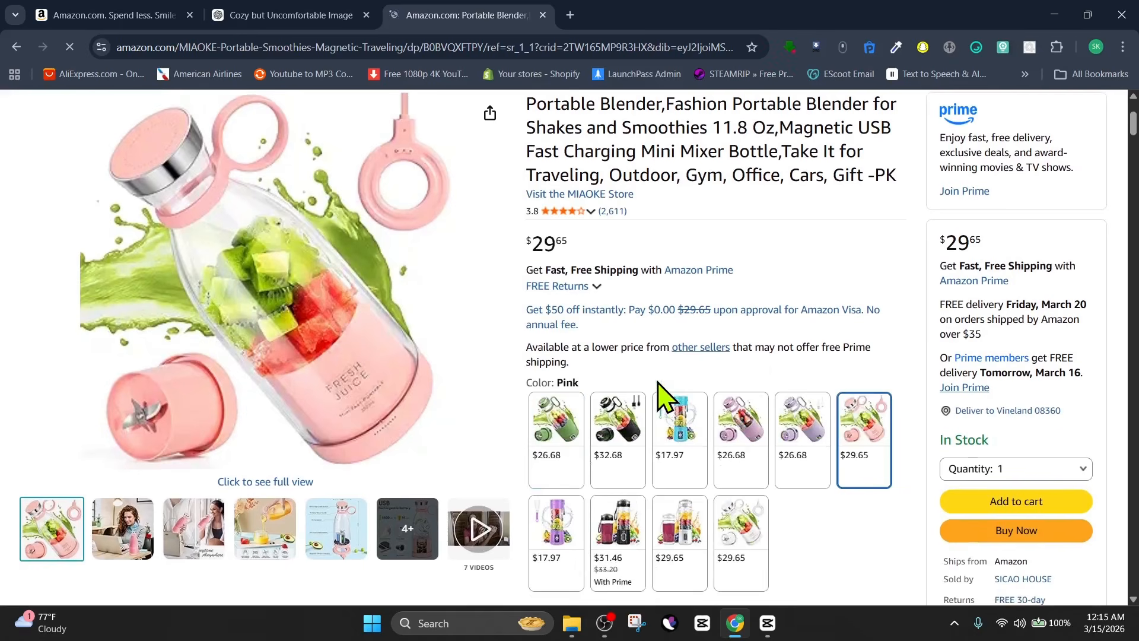
# - Review the Amazon listing of the pink MIAOKE portable blender, including its color options and purchase section
pyautogui.scroll(-1, 661, 396)
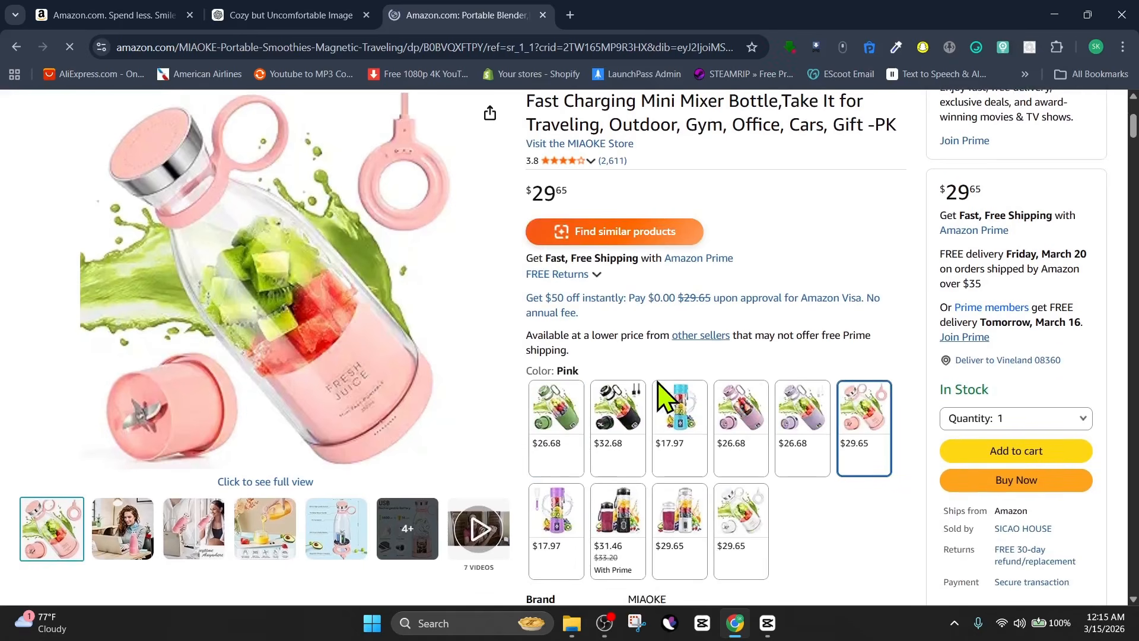
pyautogui.rightClick(1006, 484)
pyautogui.click(1033, 487)
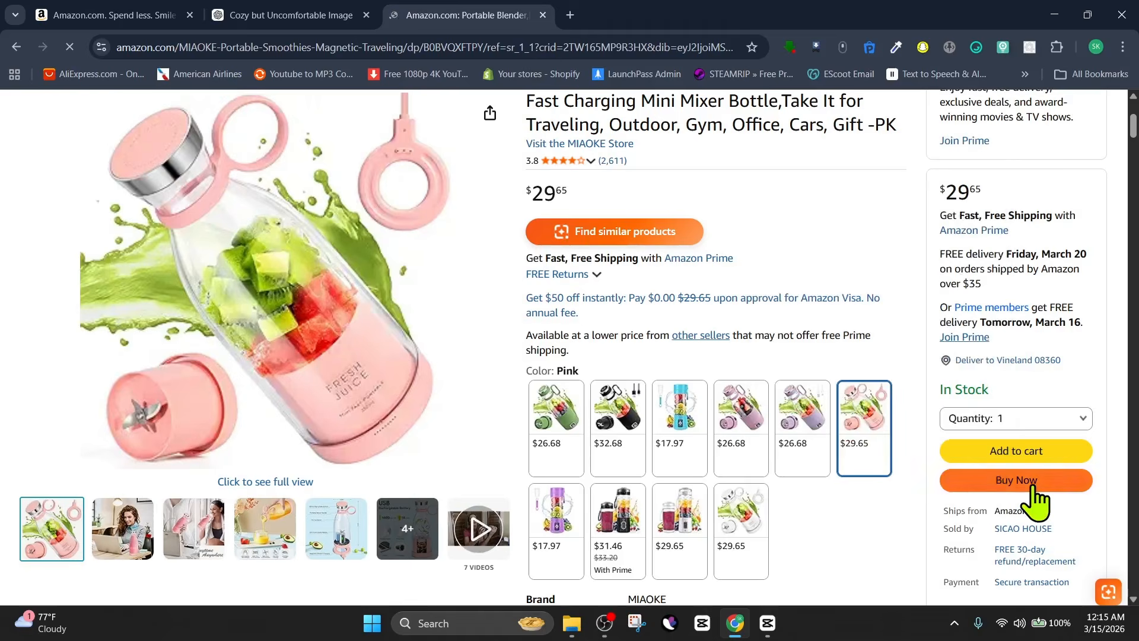